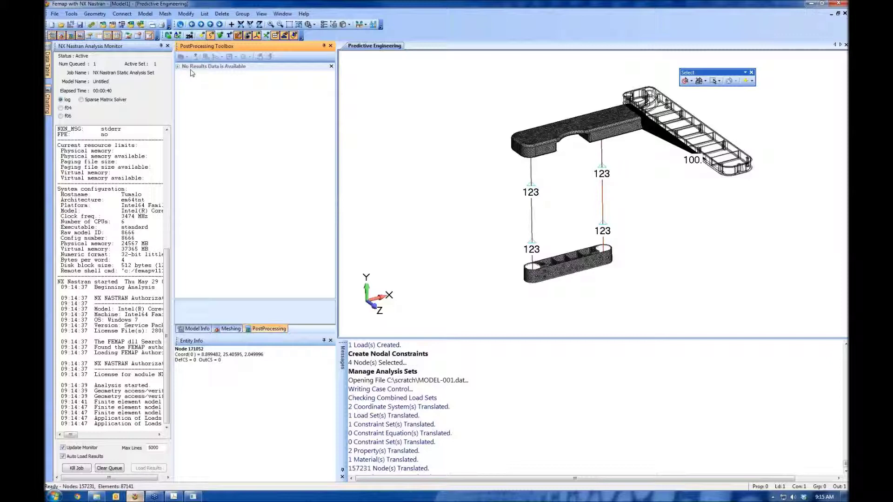
scroll(571, 222, "up", 3)
scroll(571, 222, "up", 2)
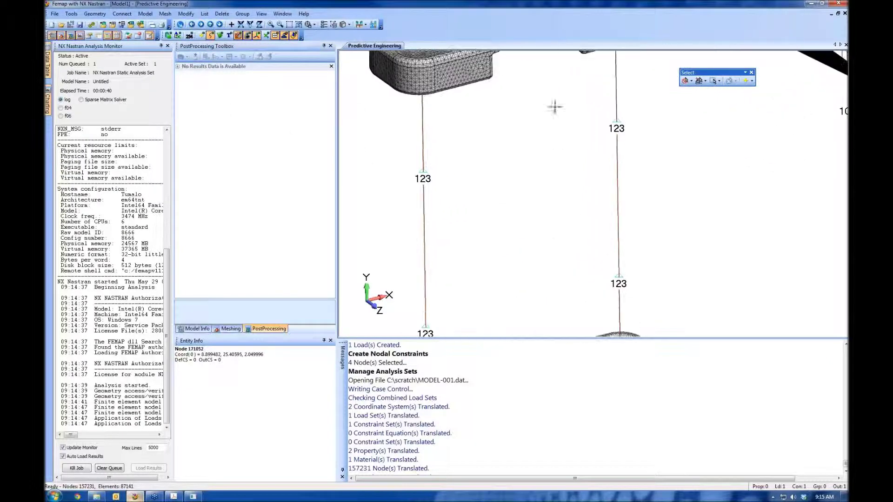
middle_click_drag(554, 106, 556, 251)
scroll(556, 251, "up", 3)
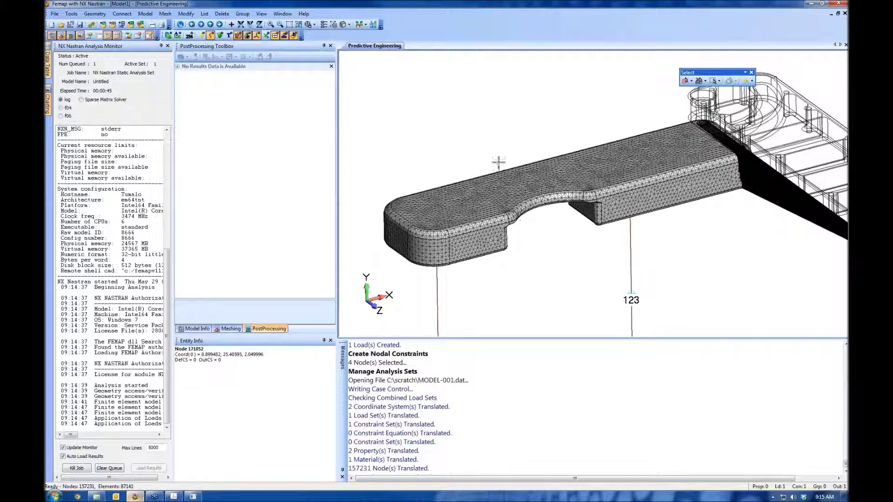
middle_click_drag(553, 230, 527, 133)
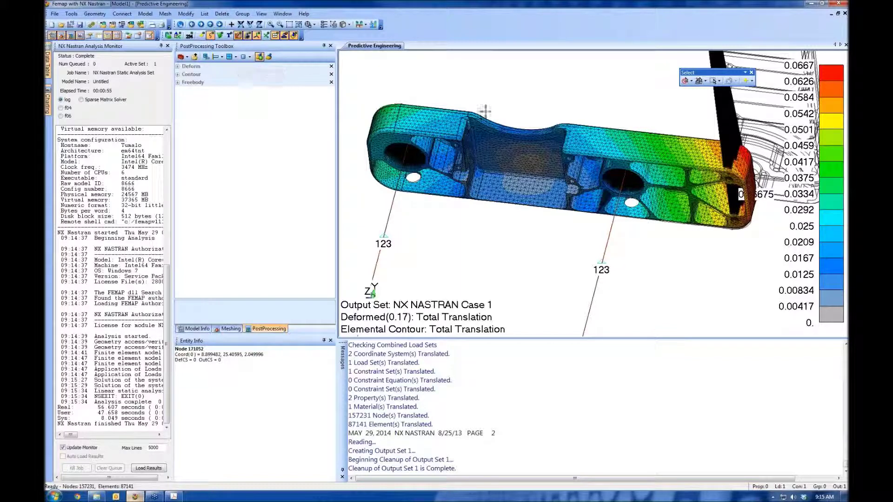
Step: Set the contour output vector to Solid Von Mises Stress and view the stresses on the underside of the bracket
middle_click_drag(497, 125, 568, 240)
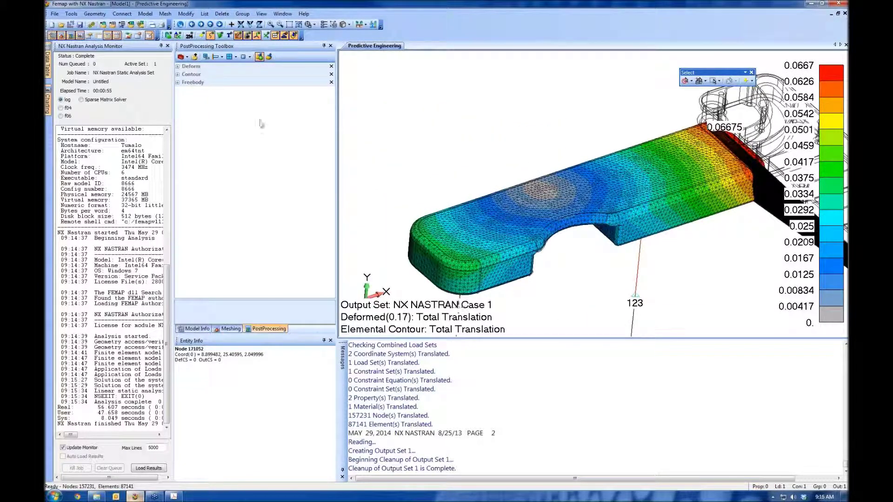
left_click(178, 75)
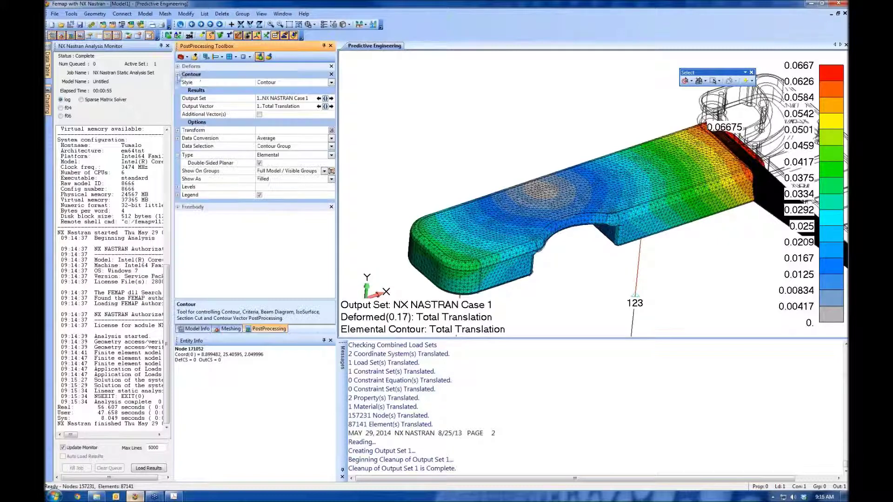
left_click(325, 106)
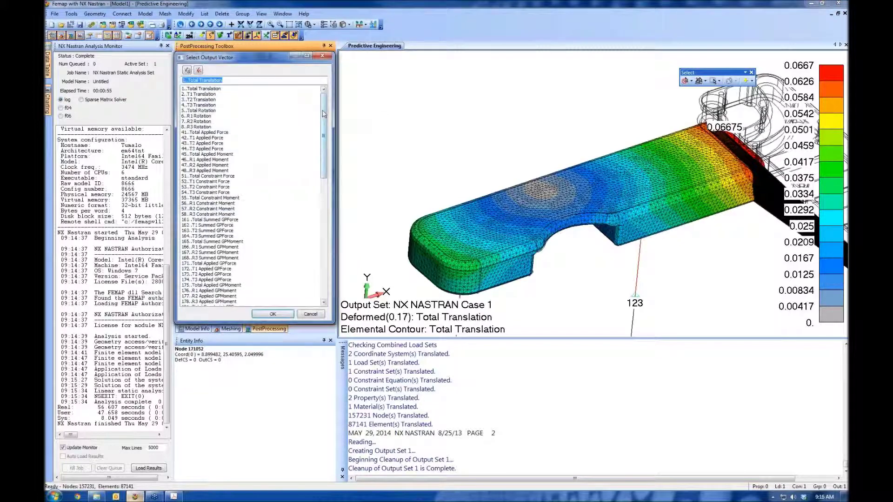
left_click_drag(324, 126, 324, 249)
left_click(211, 301)
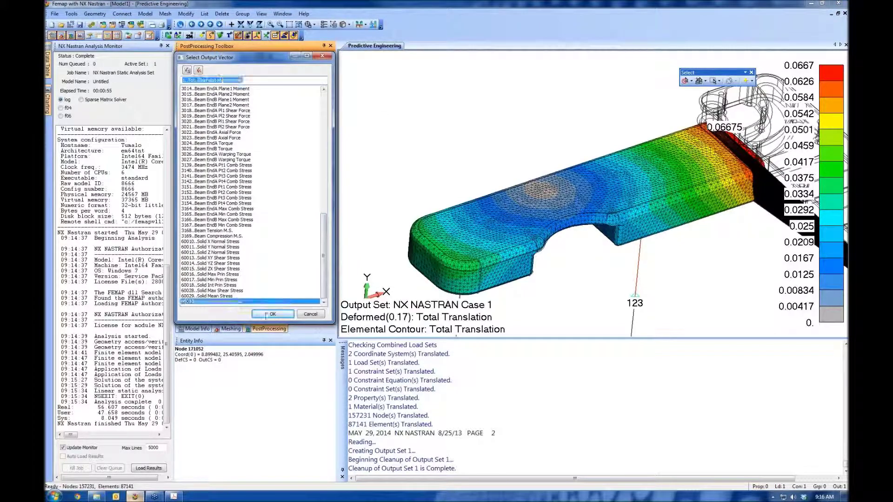
left_click(280, 316)
middle_click_drag(579, 264, 521, 116)
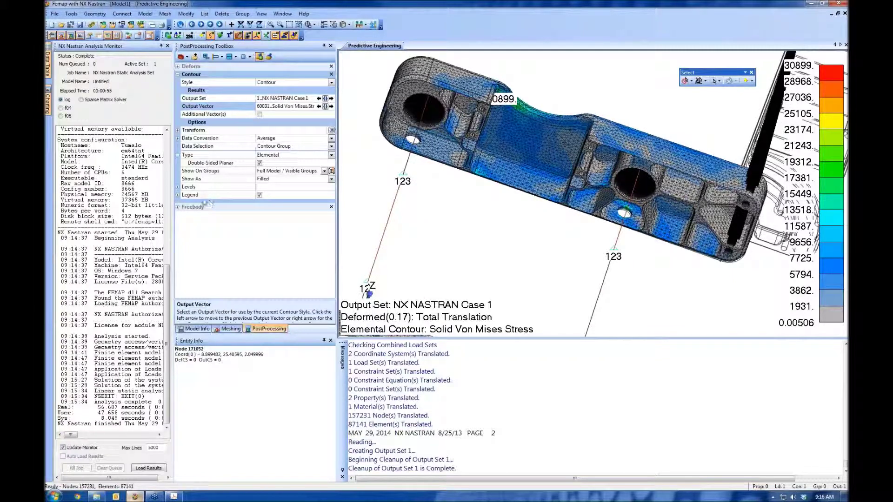
left_click(178, 74)
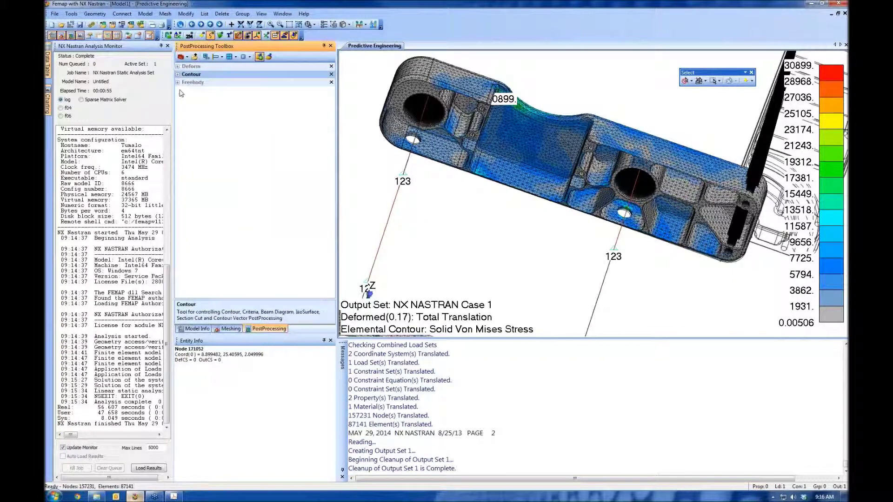
Step: Close the NX Nastran Analysis Monitor and enlarge the PostProcessing Toolbox in height and width
left_click(168, 46)
left_click_drag(176, 334, 175, 421)
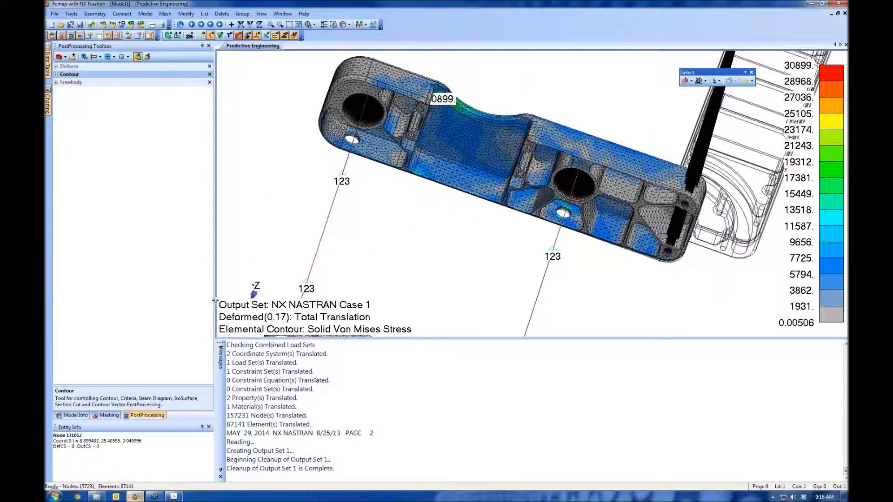
left_click_drag(214, 301, 299, 301)
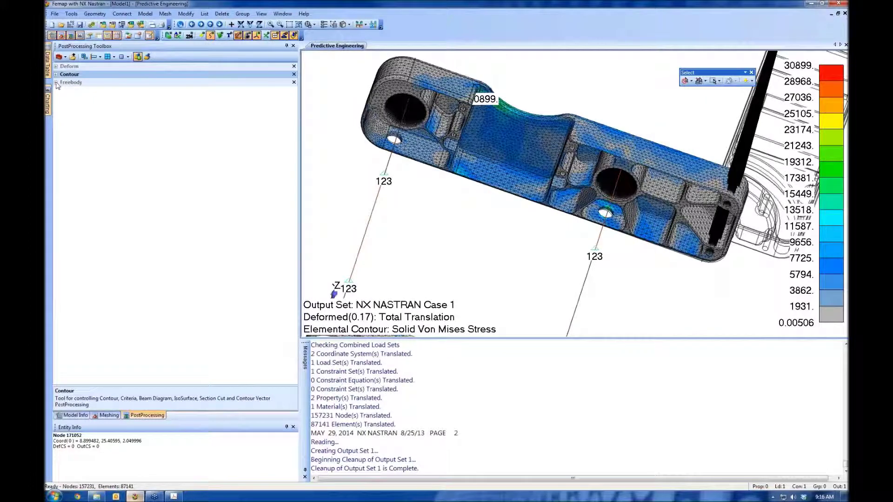
Step: Start a new freebody and restrict its freebody contributions to Freebody Elements only
left_click(57, 83)
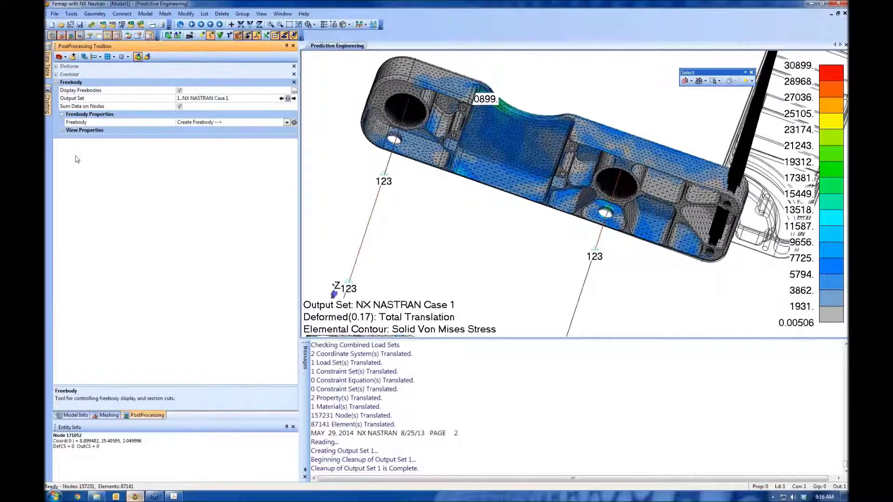
left_click(293, 123)
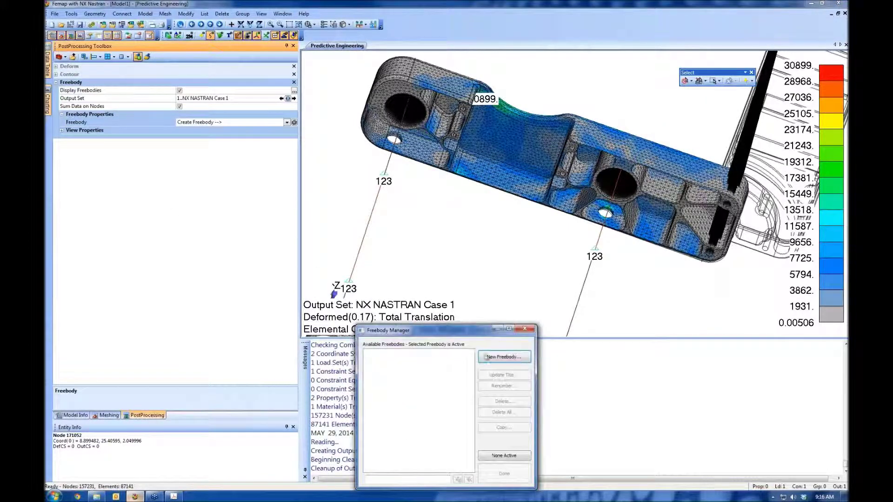
left_click(503, 358)
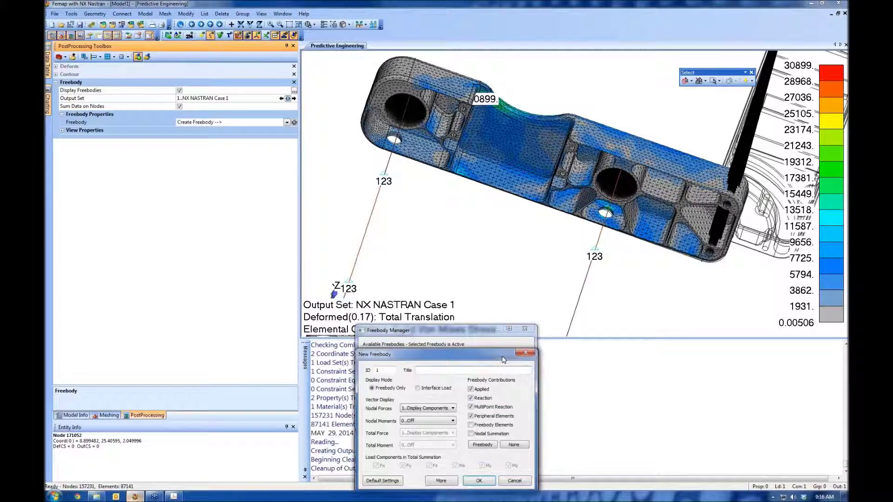
left_click(512, 447)
left_click(472, 425)
Step: Set the new freebody's display mode to Interface Load with nodal forces off, and finish creating it
left_click(421, 388)
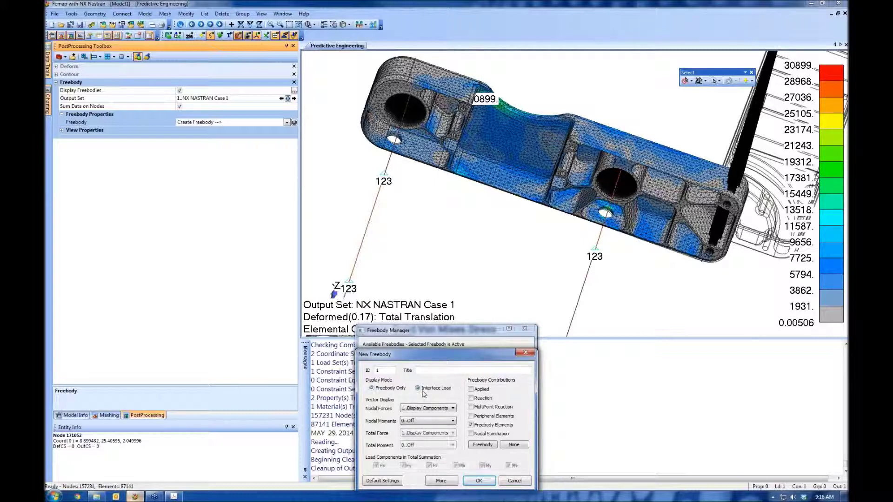
left_click(435, 408)
left_click(430, 415)
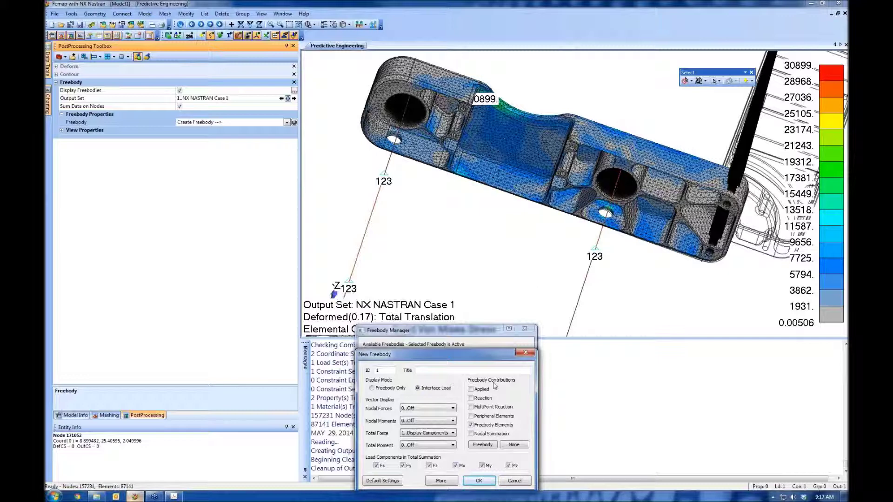
left_click_drag(488, 354, 460, 278)
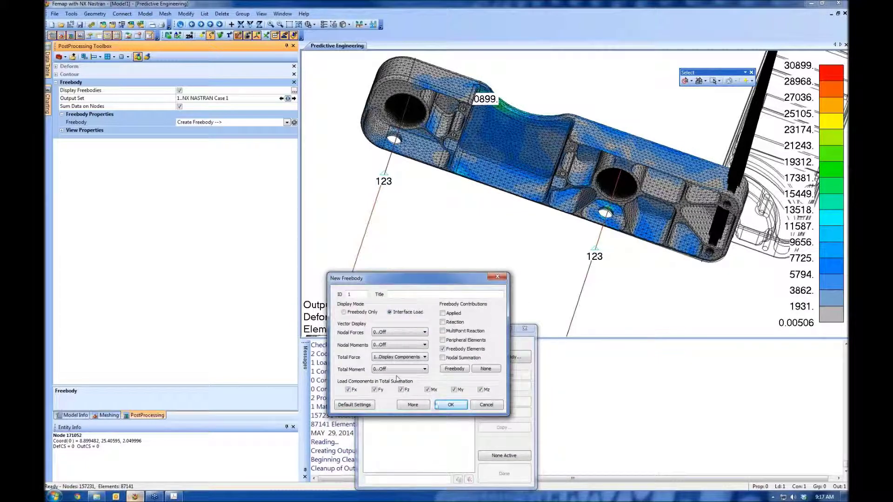
left_click(449, 407)
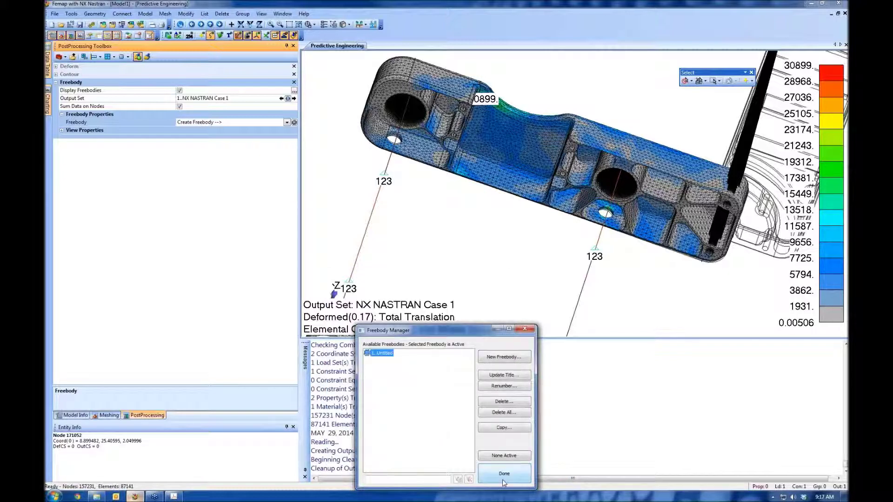
left_click(504, 474)
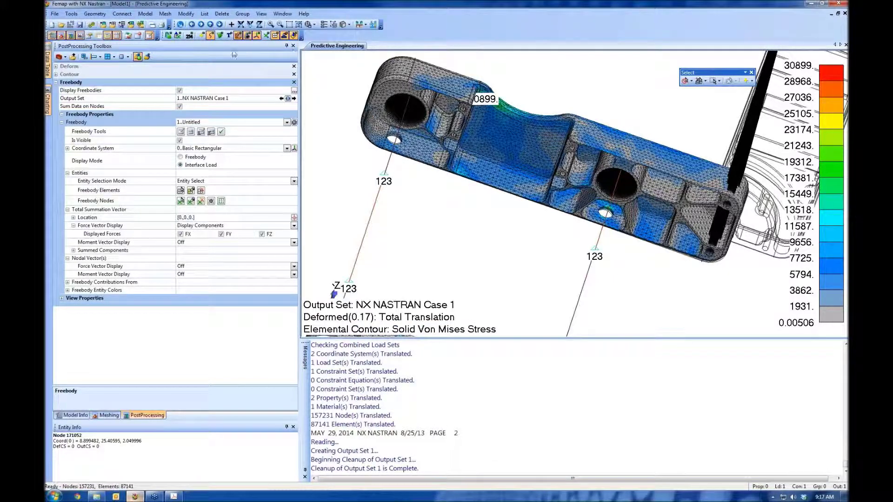
Step: Assign the elements across the middle of the bracket's thin arched section as freebody elements and highlight them
middle_click_drag(405, 76, 522, 135)
scroll(403, 182, "up", 5)
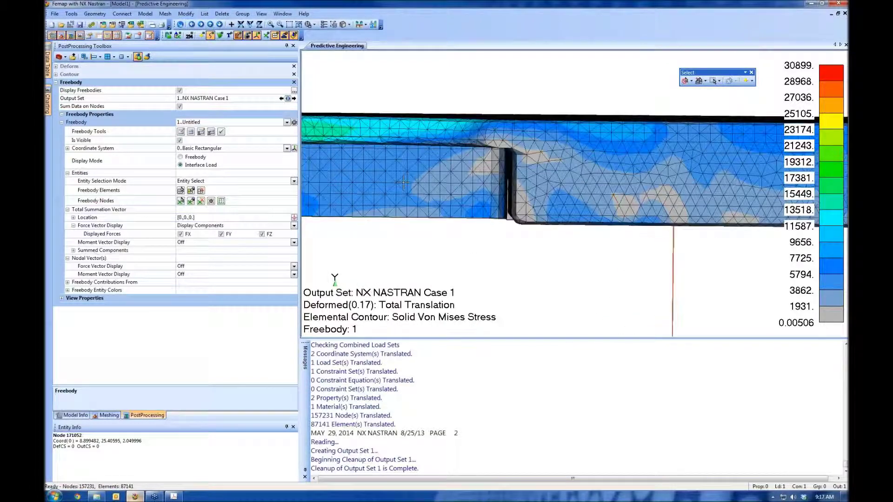
middle_click_drag(403, 181, 579, 209, "ctrl")
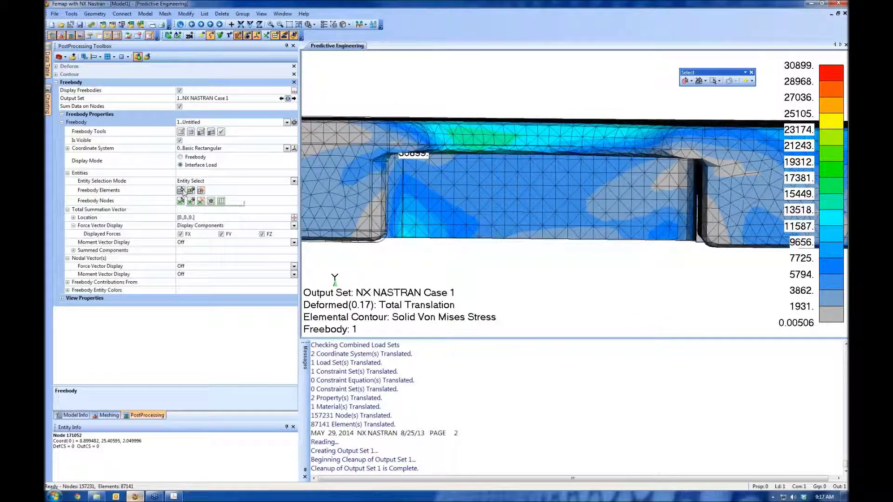
left_click(181, 191)
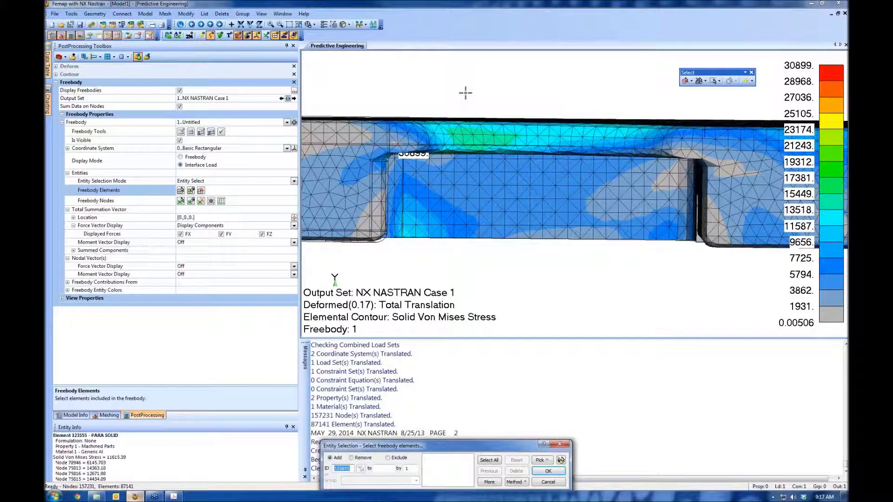
left_click_drag(465, 93, 575, 287)
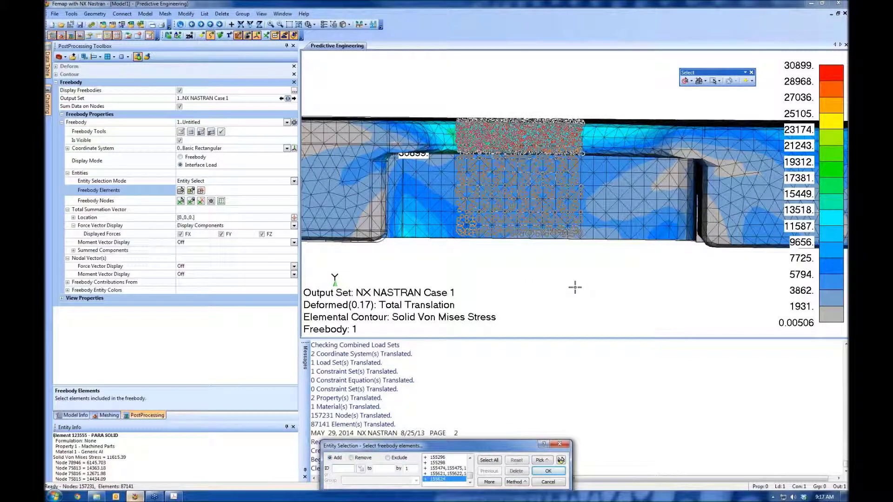
left_click(548, 471)
left_click(191, 191)
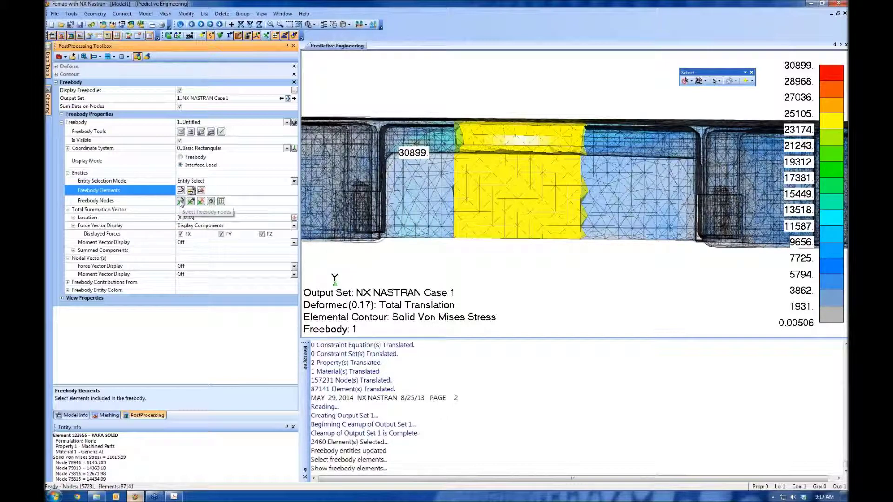
Step: Assign the nodes in a strip over the +X end of the freebody elements, auto-locating the total summation vector at their center
left_click(181, 202)
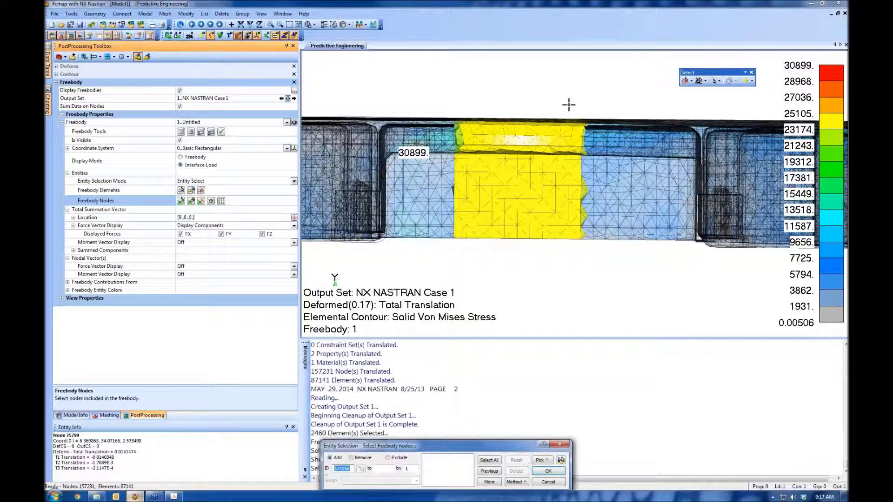
left_click_drag(562, 100, 608, 264)
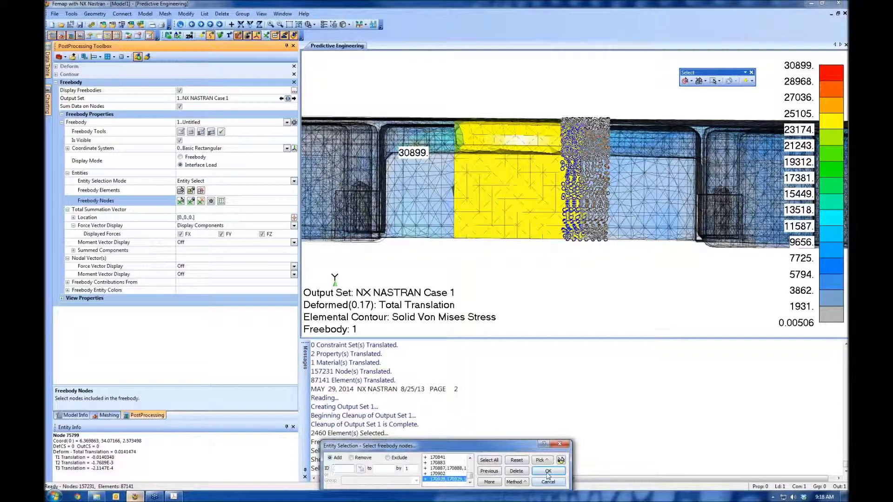
left_click(548, 471)
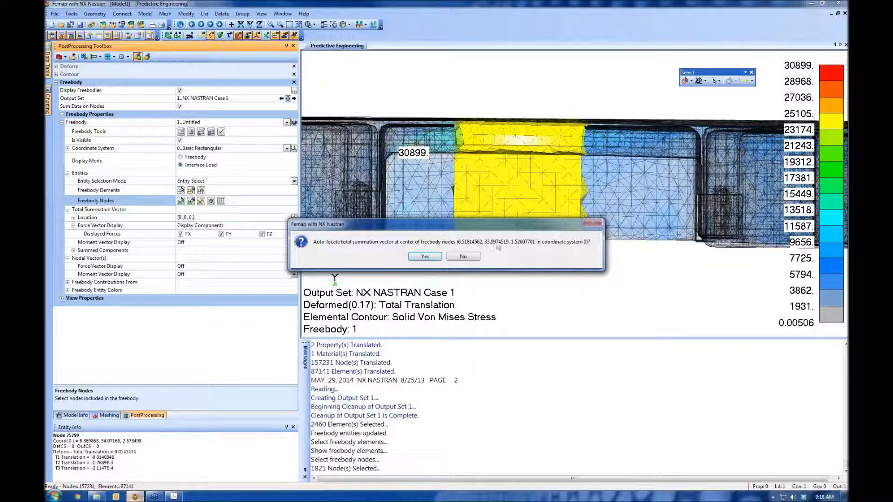
left_click(435, 258)
middle_click_drag(596, 238, 621, 195)
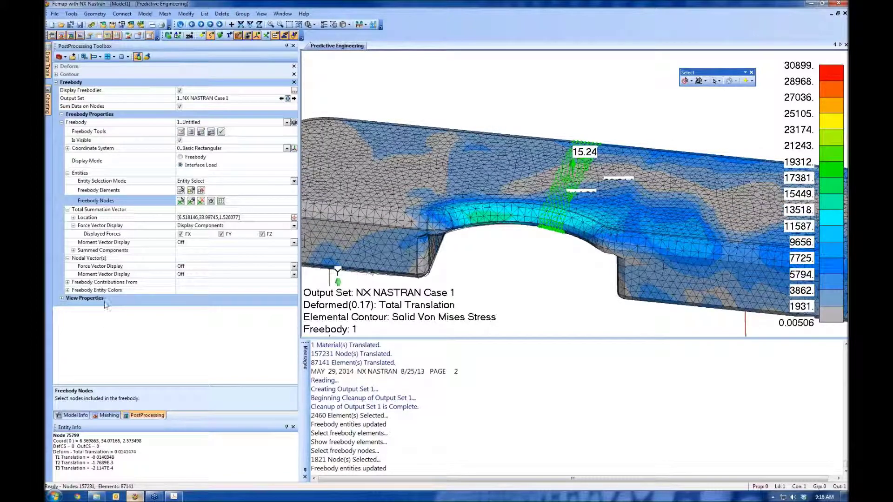
Step: Set the total force vector's scale factor to 5 in the freebody view properties
left_click(61, 114)
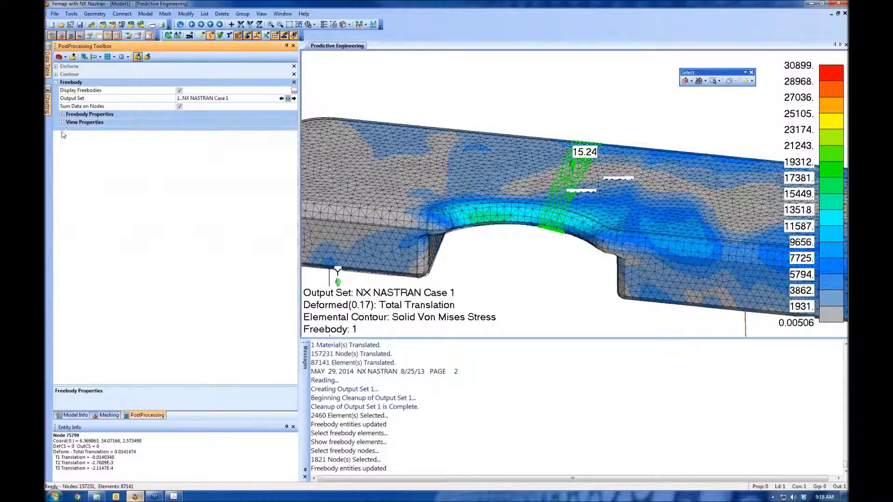
left_click(62, 122)
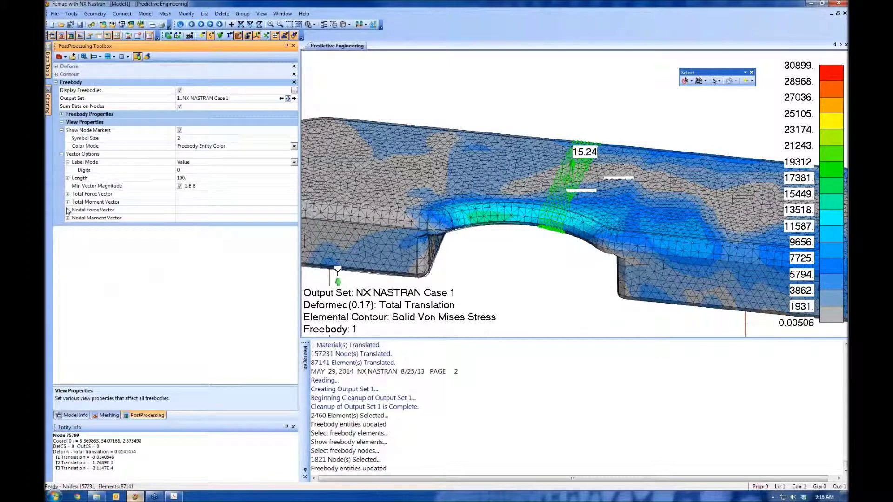
left_click(68, 194)
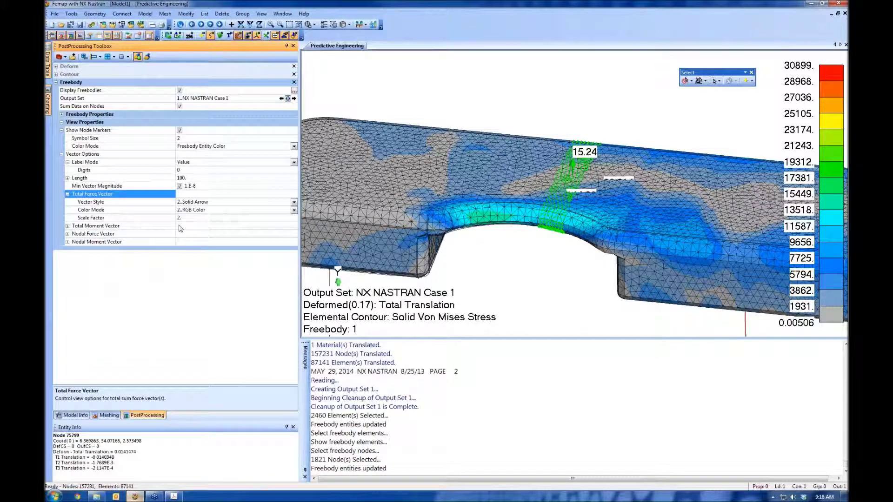
left_click(140, 218)
type("5")
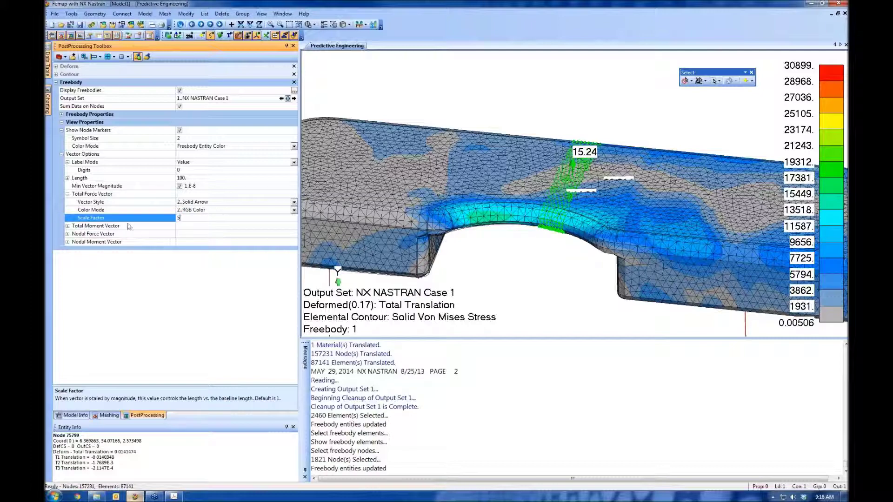
key("Return")
middle_click_drag(516, 207, 484, 263)
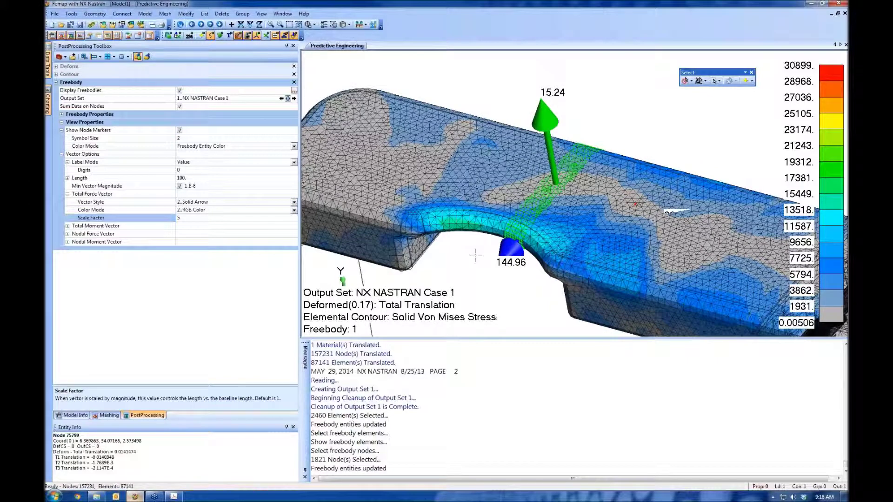
Step: Turn off the display of mesh elements in the view's visibility settings so only curves and freebody entities are drawn
key("ctrl+q")
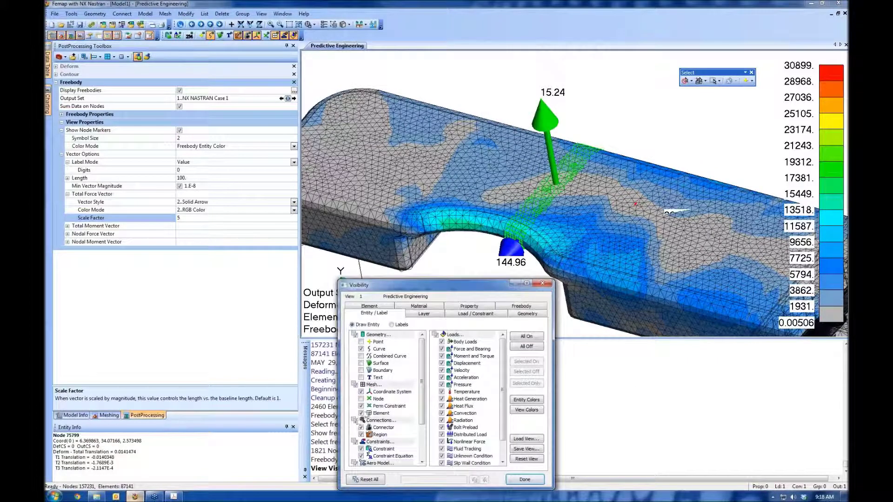
left_click(361, 413)
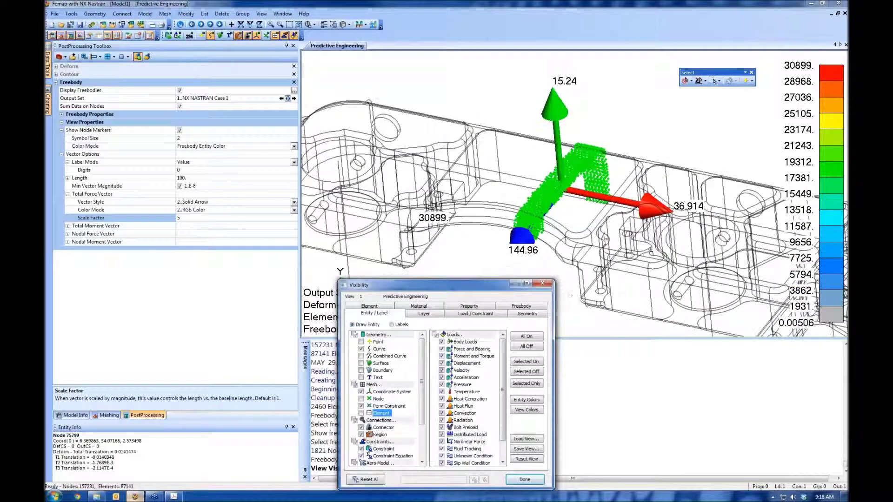
middle_click_drag(498, 241, 641, 176)
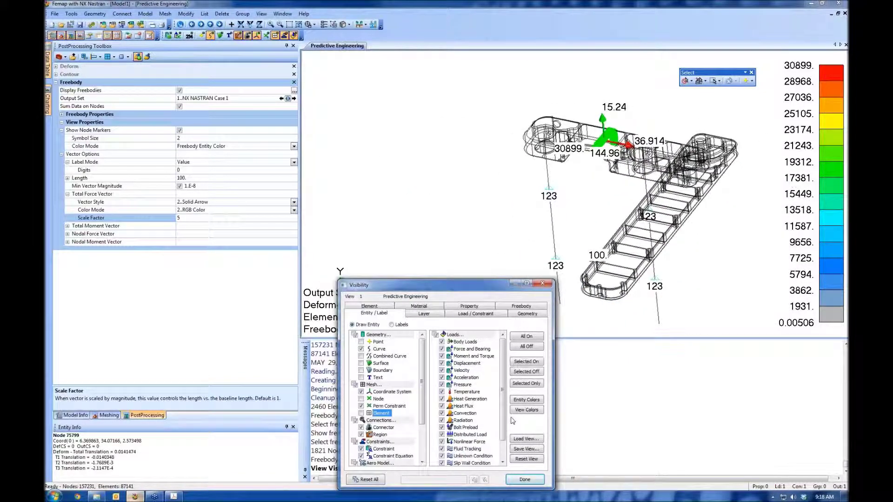
left_click(524, 479)
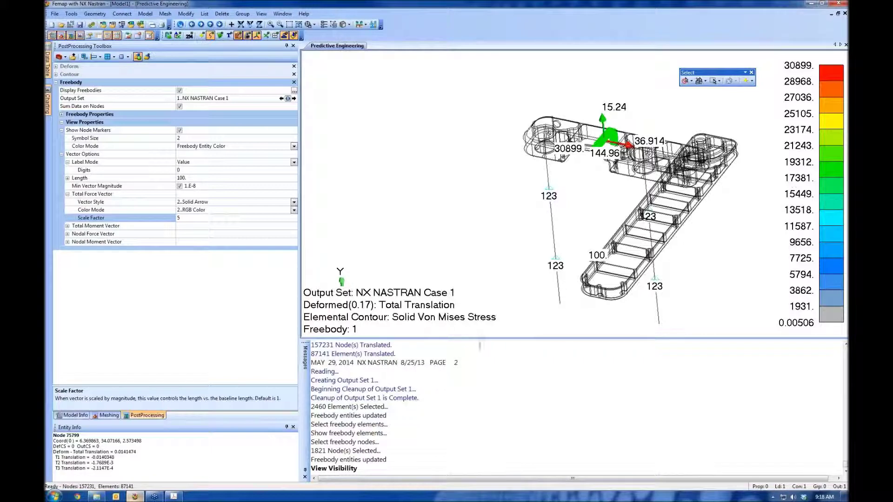
Step: Enlarge the graphics area by shrinking the message and toolbox panes, and frame the freebody force vectors at the thin section
left_click_drag(480, 339, 478, 424)
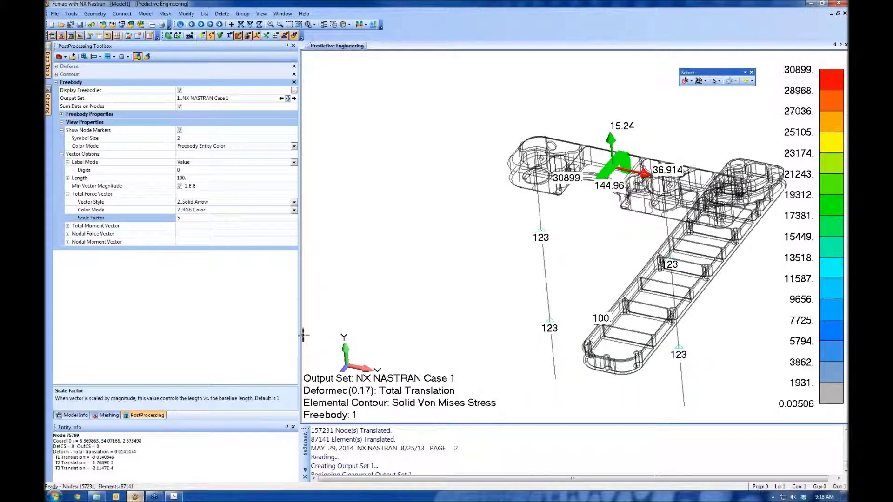
left_click(299, 336)
left_click_drag(299, 338, 205, 337)
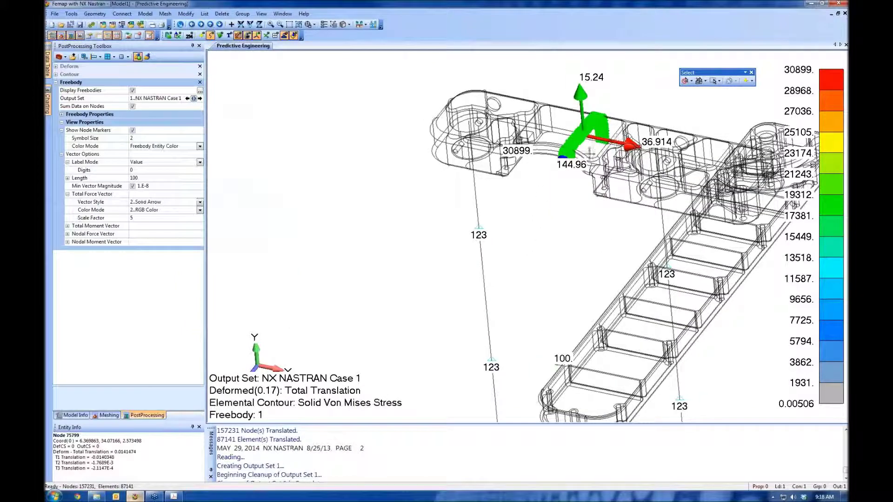
scroll(563, 194, "up", 5)
scroll(528, 293, "down", 2)
middle_click_drag(517, 322, 487, 421)
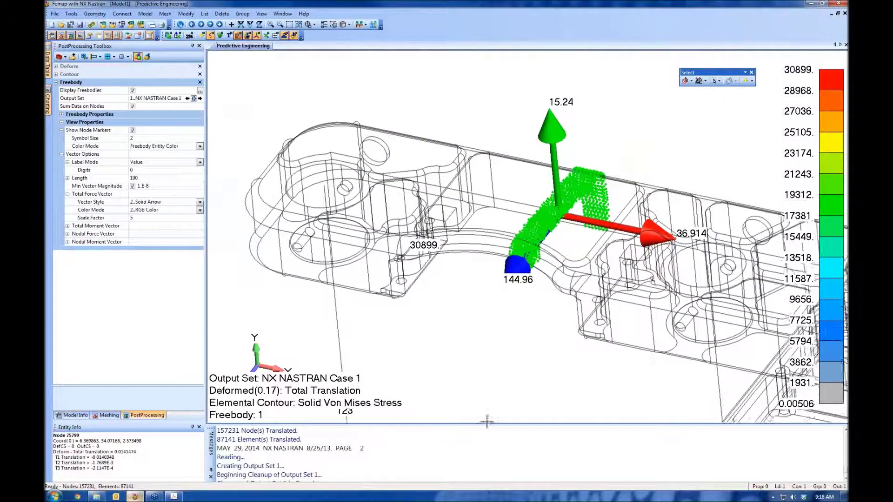
scroll(568, 230, "up", 2)
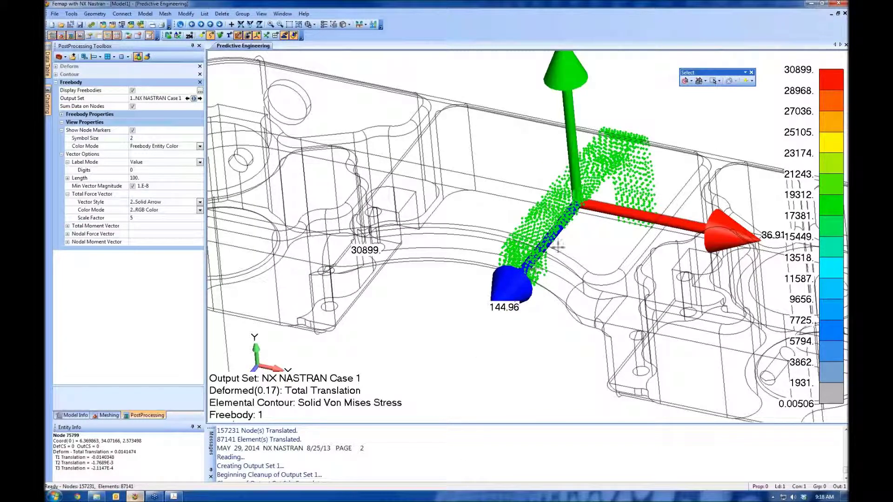
scroll(591, 201, "down", 2)
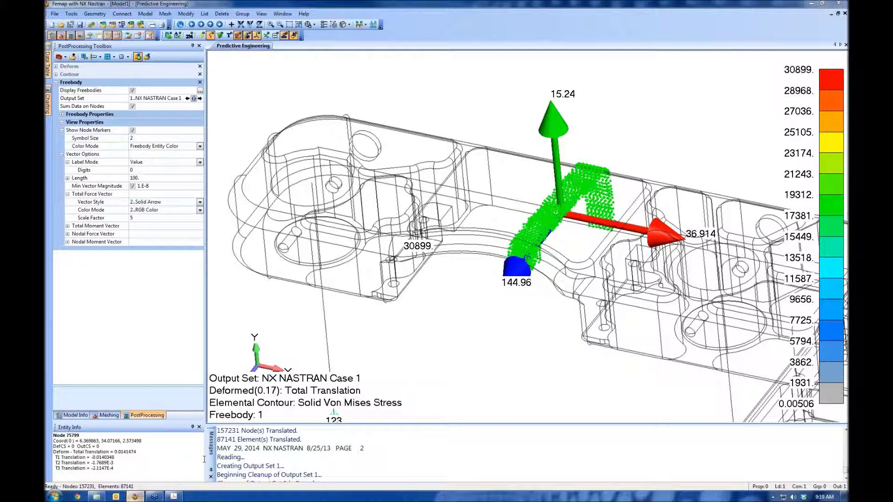
left_click(77, 415)
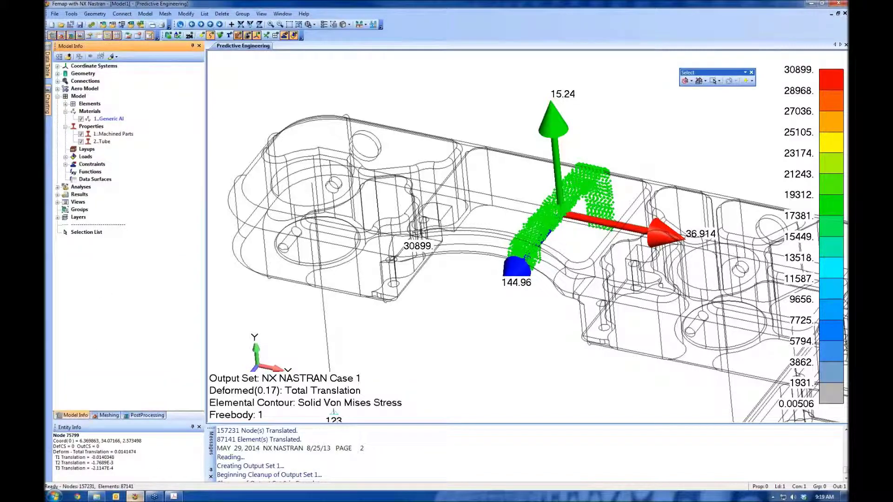
left_click(145, 13)
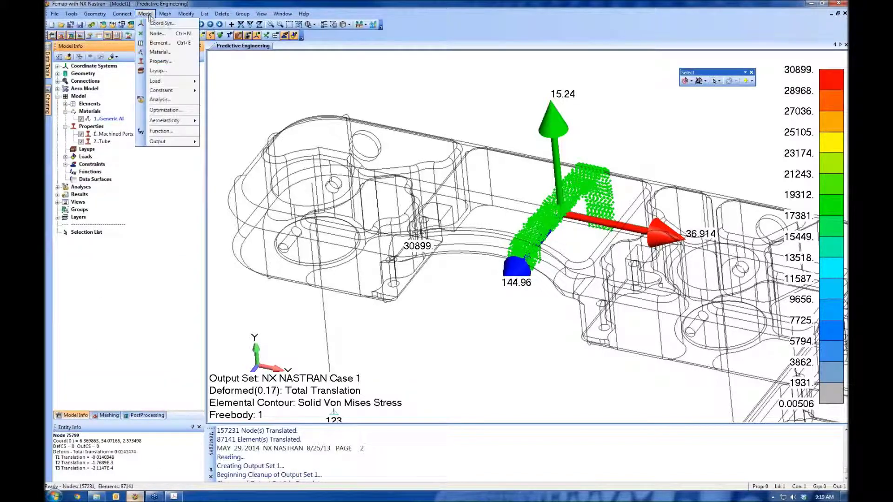
left_click(177, 53)
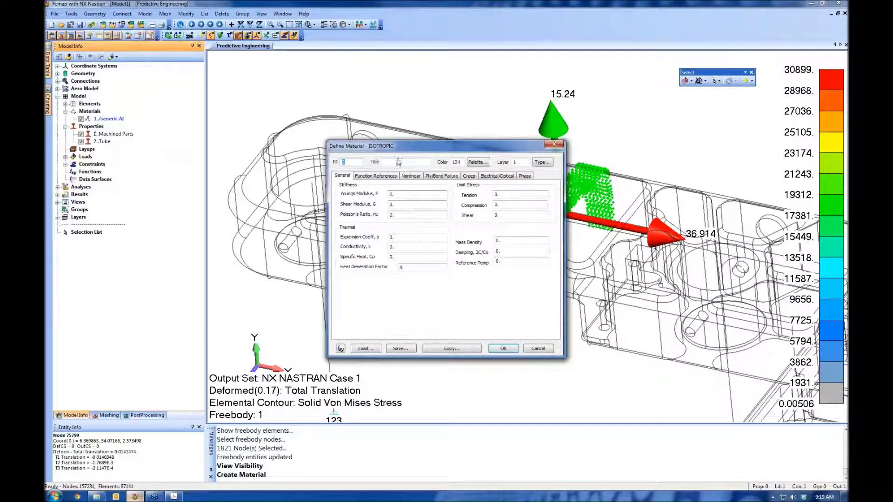
left_click(398, 161)
type("Custom Material")
left_click(413, 194)
type("100000000000")
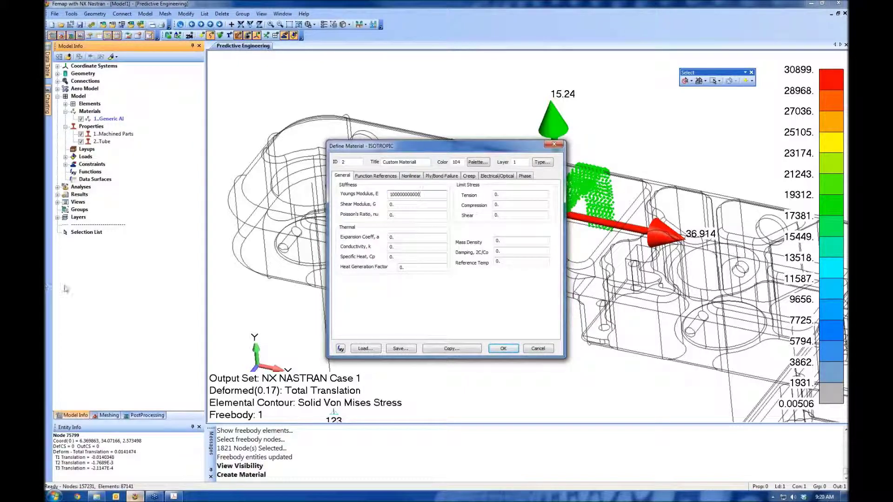
left_click(426, 215)
type("3")
Step: Save Custom Material to the material library and leave the definition without adding the material to the model
left_click(400, 348)
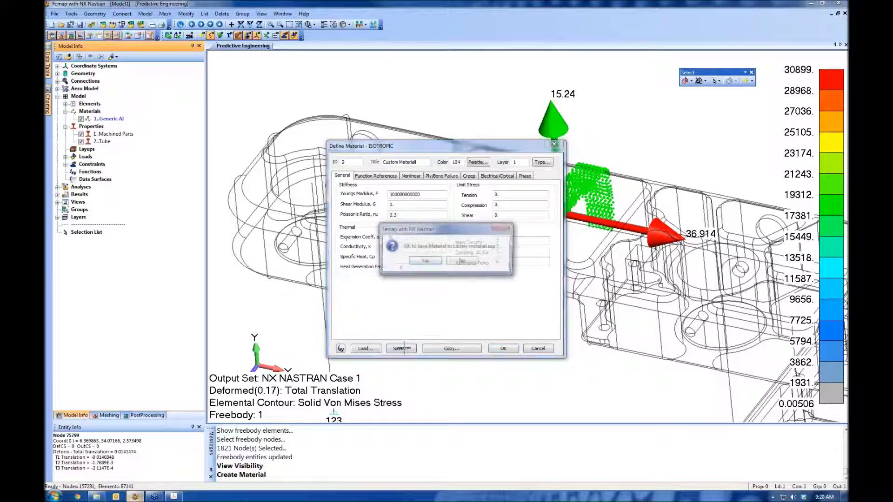
left_click(425, 260)
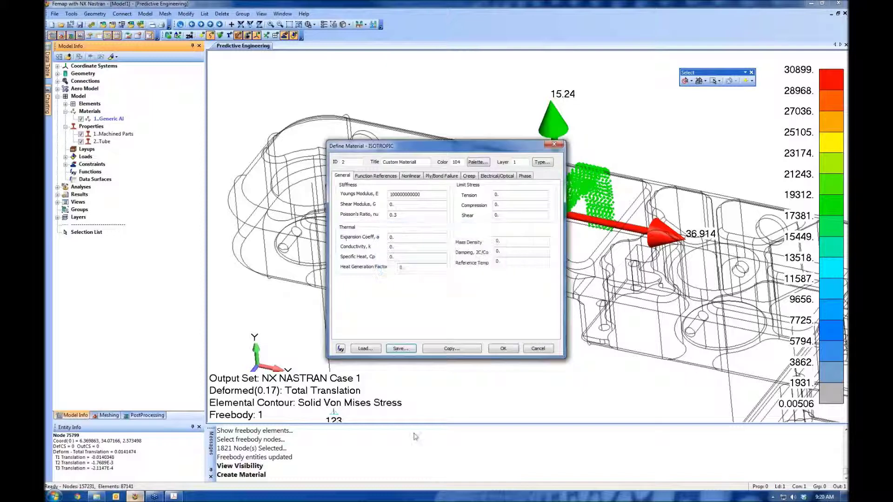
left_click(540, 350)
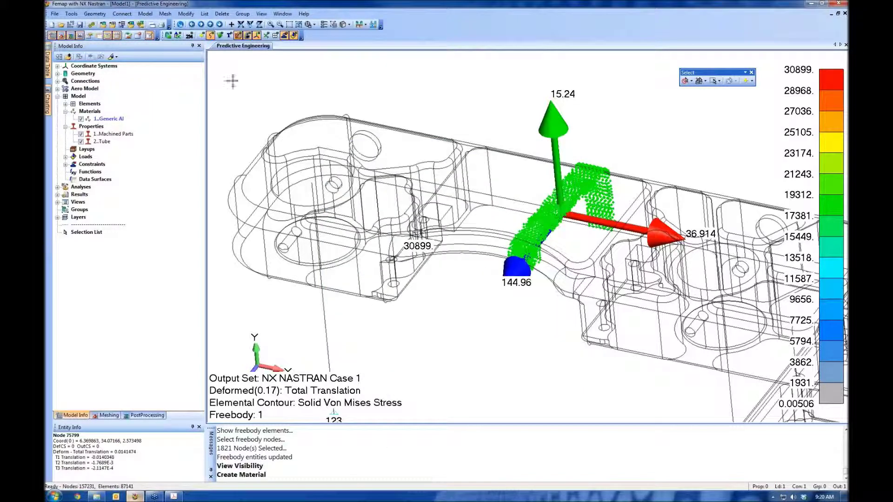
Step: Start another material definition and load the last Custom Material entry into it from the material library
left_click(145, 14)
left_click(154, 47)
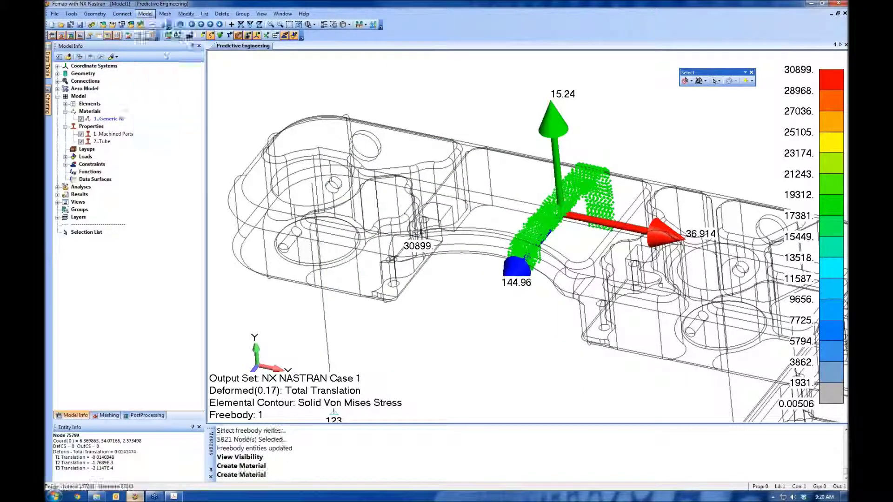
left_click(363, 348)
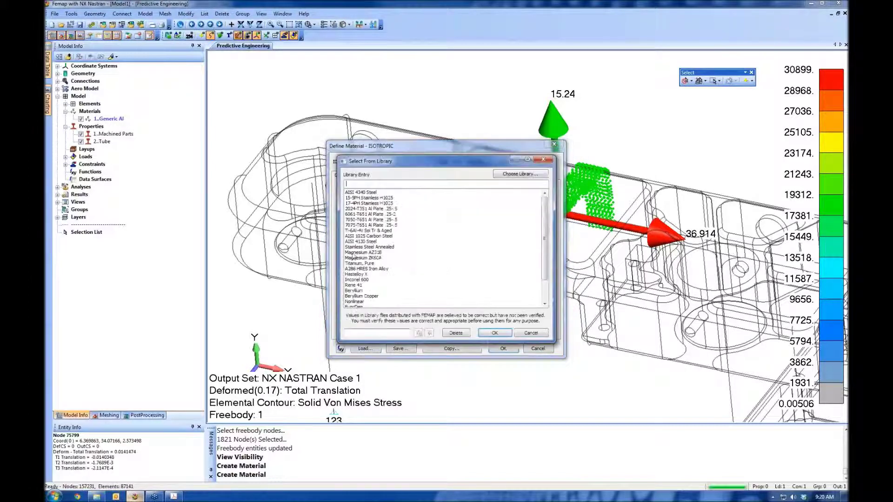
left_click_drag(545, 217, 543, 258)
left_click(365, 301)
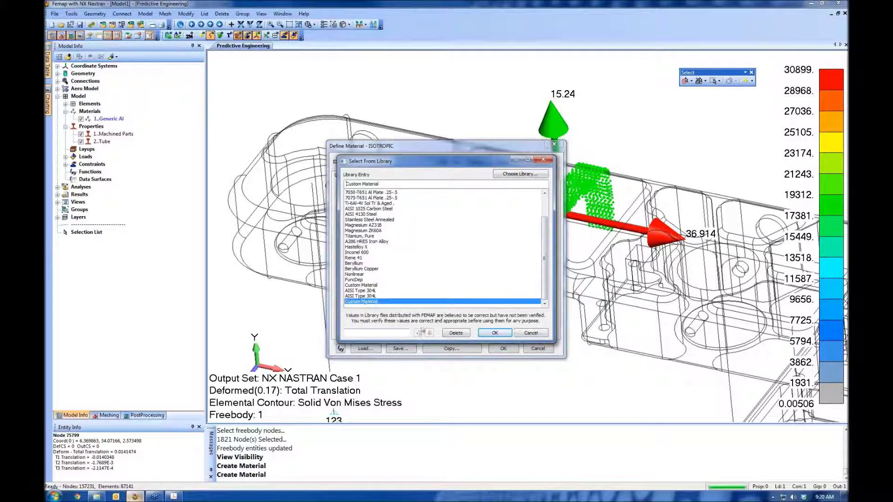
left_click(494, 333)
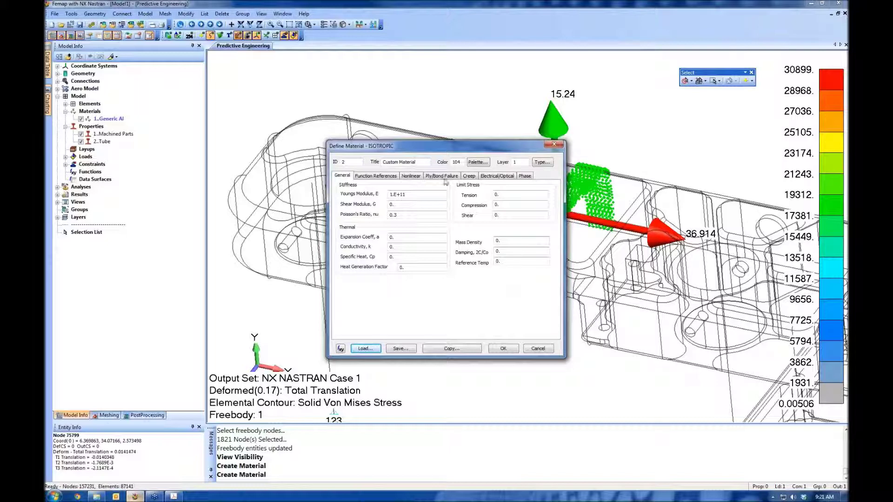
Step: Delete the last Custom Material entry from the material library and cancel the open material definition
left_click(366, 348)
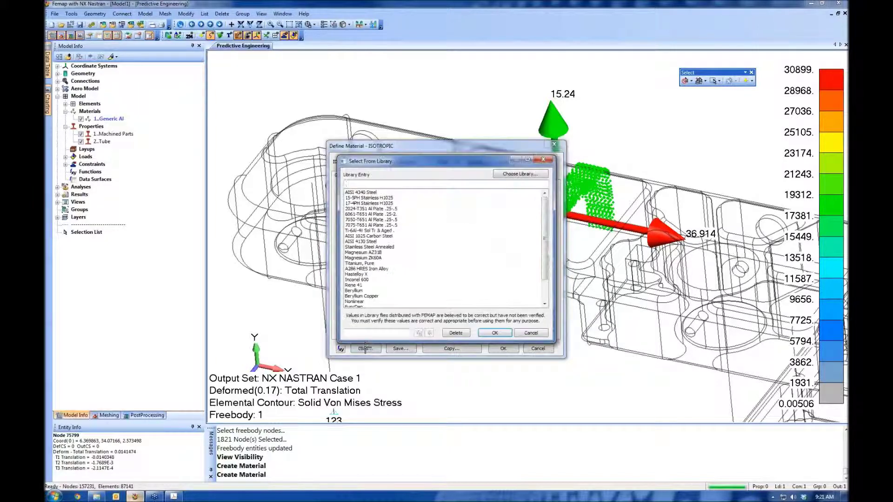
left_click_drag(546, 249, 543, 290)
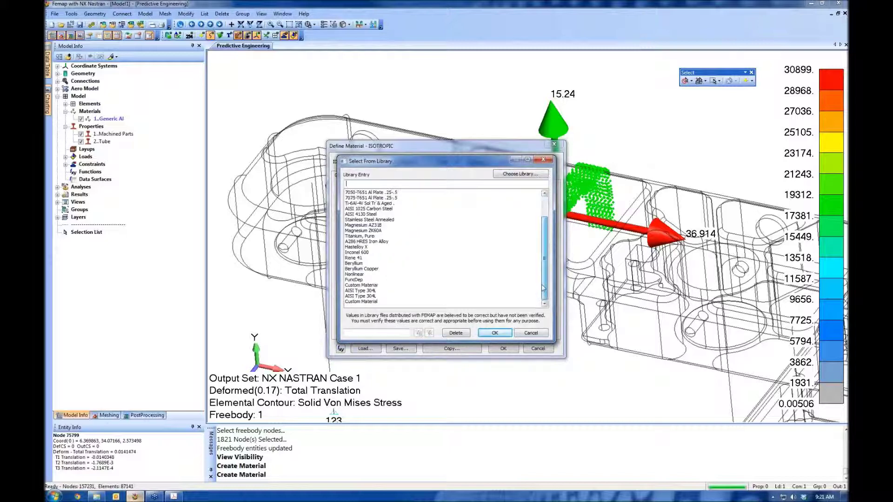
left_click(370, 302)
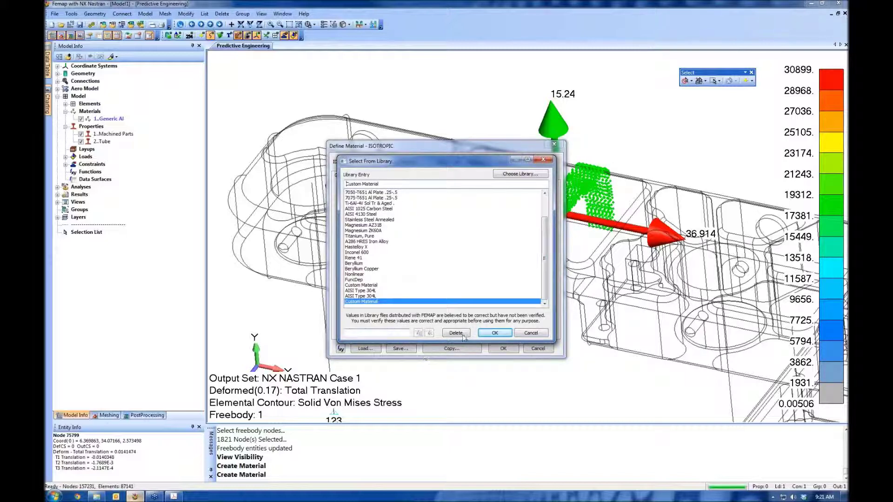
left_click(458, 333)
left_click(425, 261)
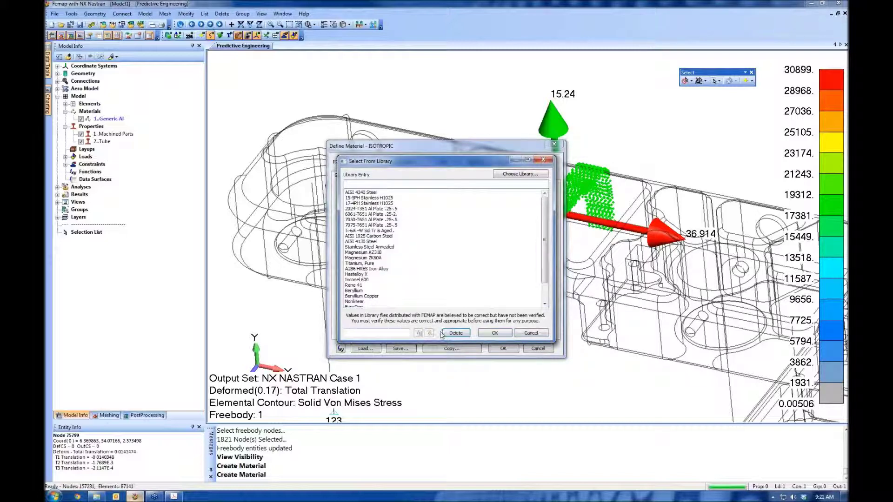
left_click(534, 334)
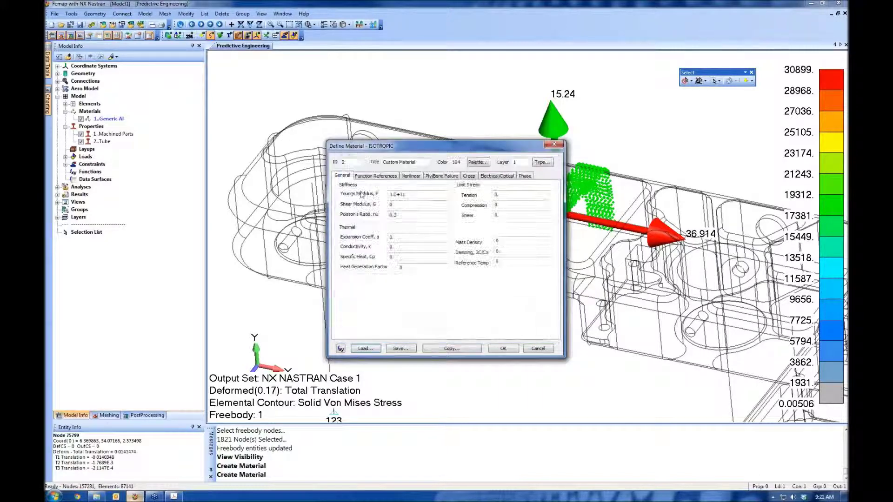
left_click(537, 349)
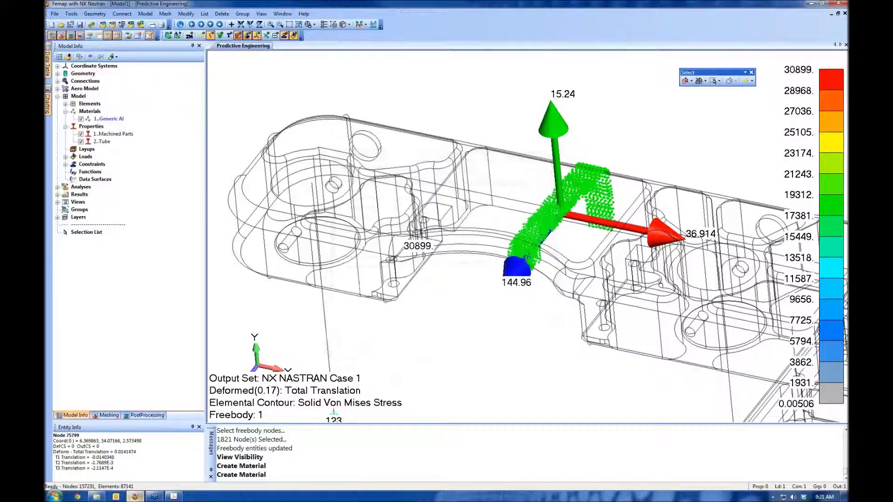
Step: Switch to Windows Explorer and open the material.esp library file from the C: drive's FEMAPv111 folder in Notepad
left_click(99, 497)
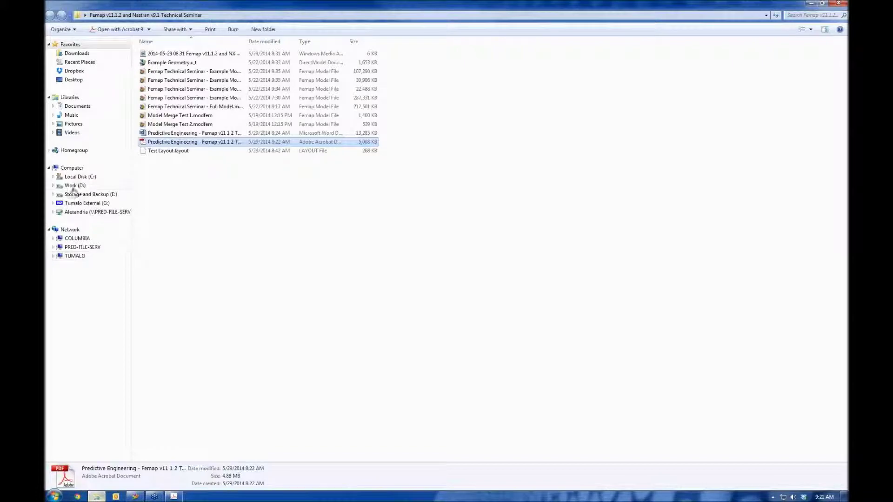
left_click(88, 177)
double_click(165, 72)
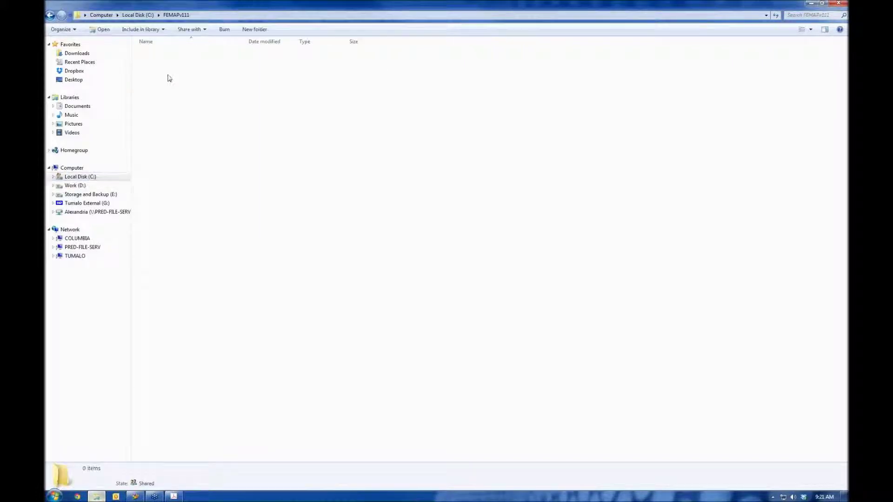
scroll(170, 255, "down", 4)
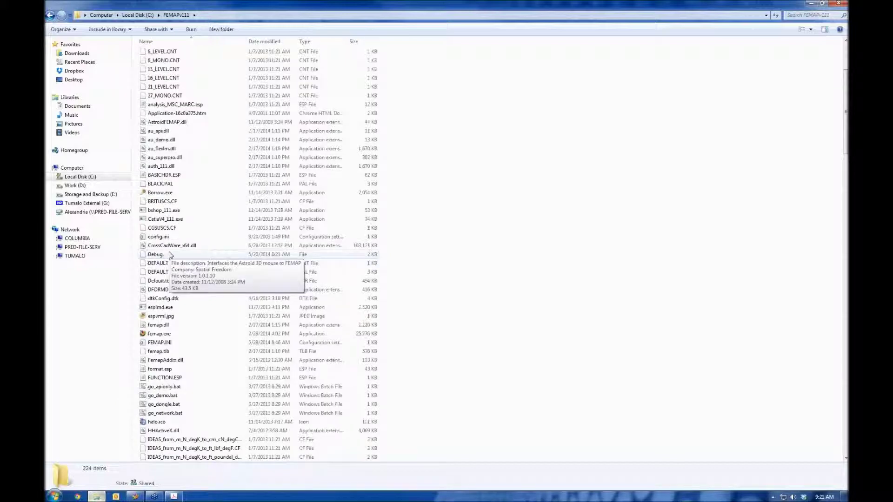
type("mat")
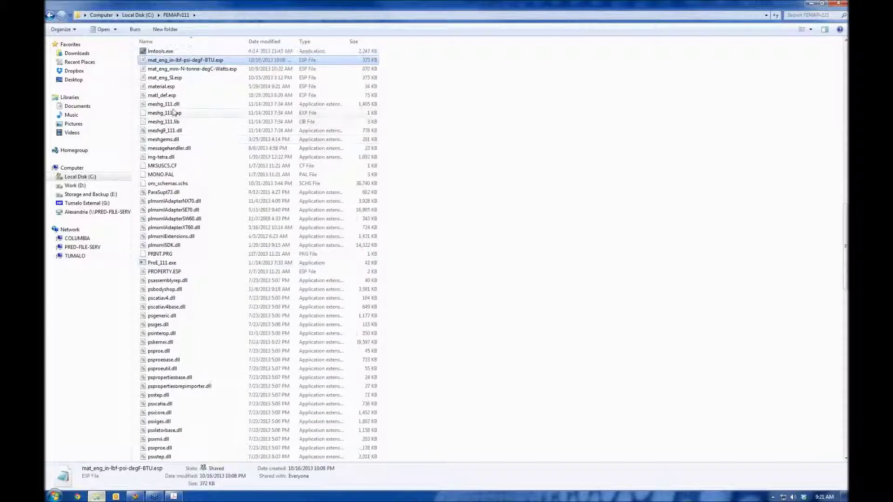
scroll(181, 131, "up", 1)
left_click(168, 90)
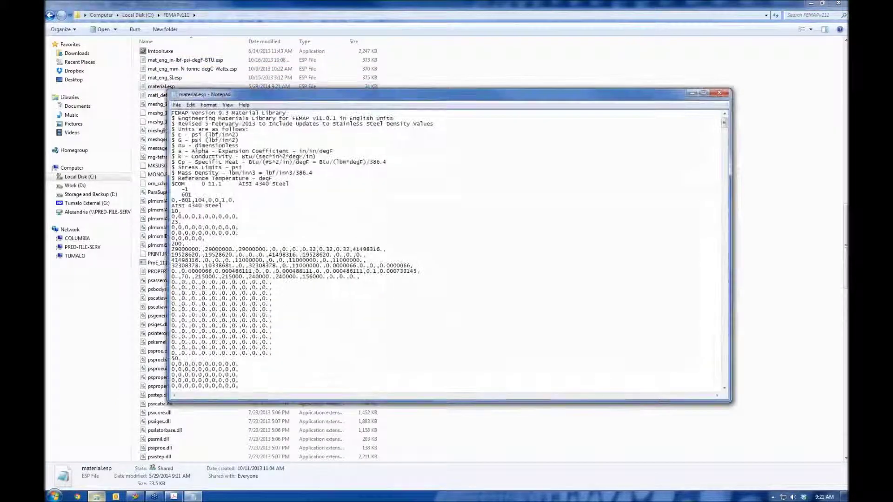
Step: Examine how the successive material entries are written in material.esp, from AISI 4340 Steel to the aluminum plates
scroll(183, 184, "down", 15)
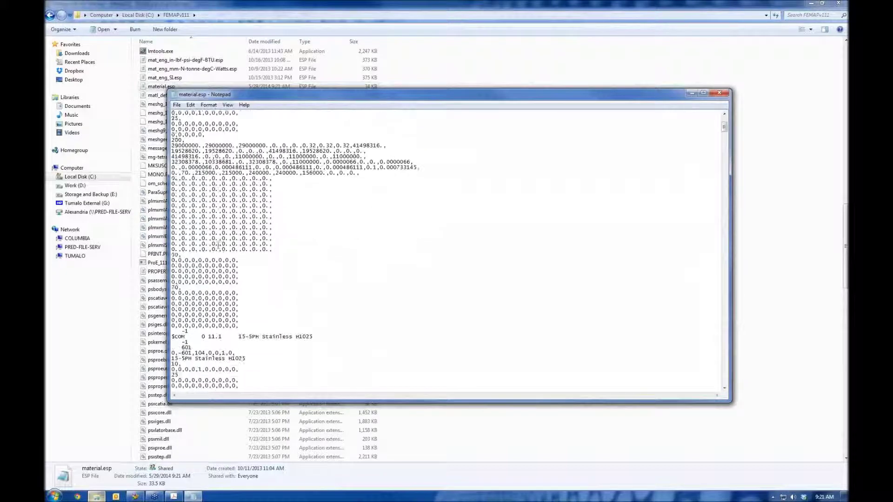
scroll(219, 247, "down", 8)
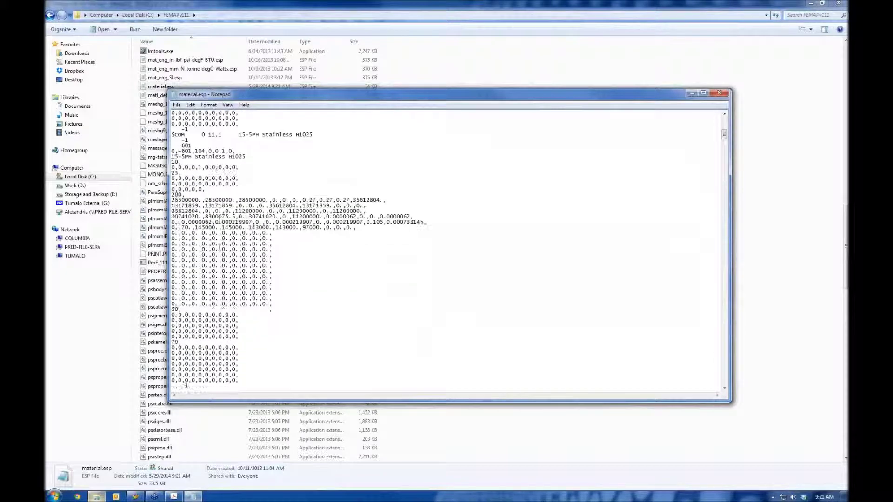
scroll(219, 247, "down", 14)
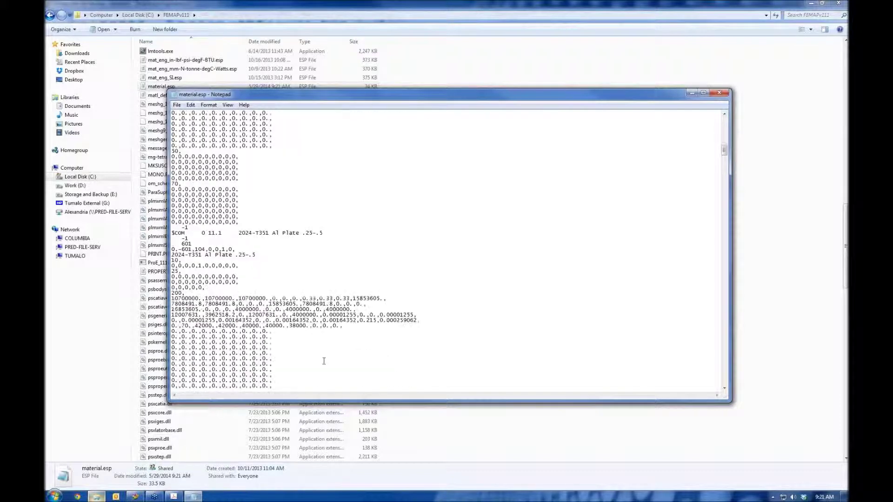
scroll(324, 361, "down", 15)
scroll(324, 361, "down", 7)
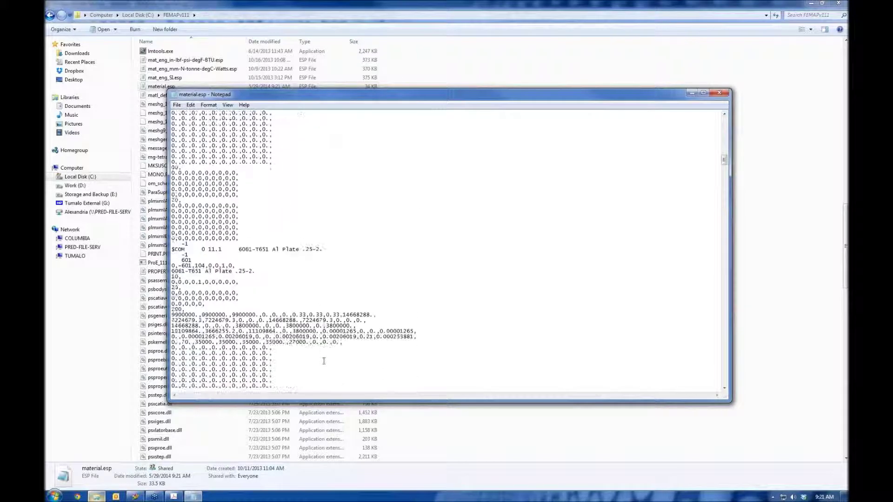
Step: Close the material.esp file, switch to the Femap v11.1.2 Technical Seminar PDF in Adobe Acrobat, and go to section 2.2 Material
left_click(719, 95)
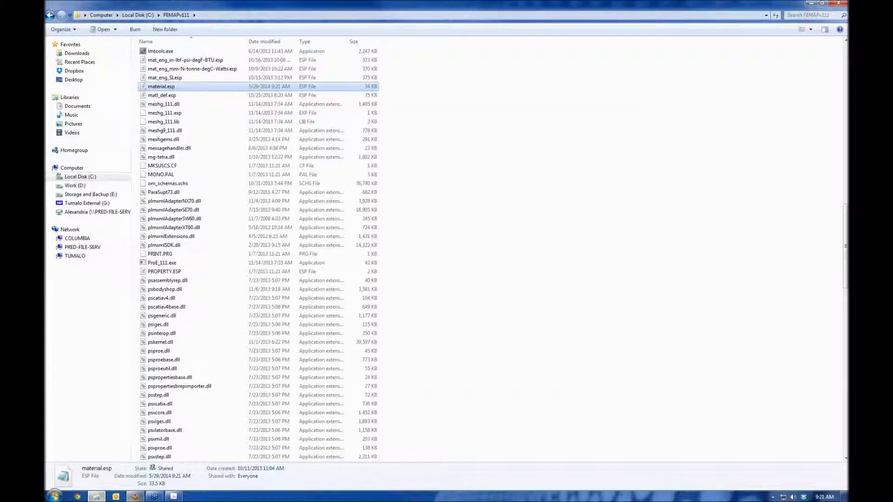
left_click(174, 496)
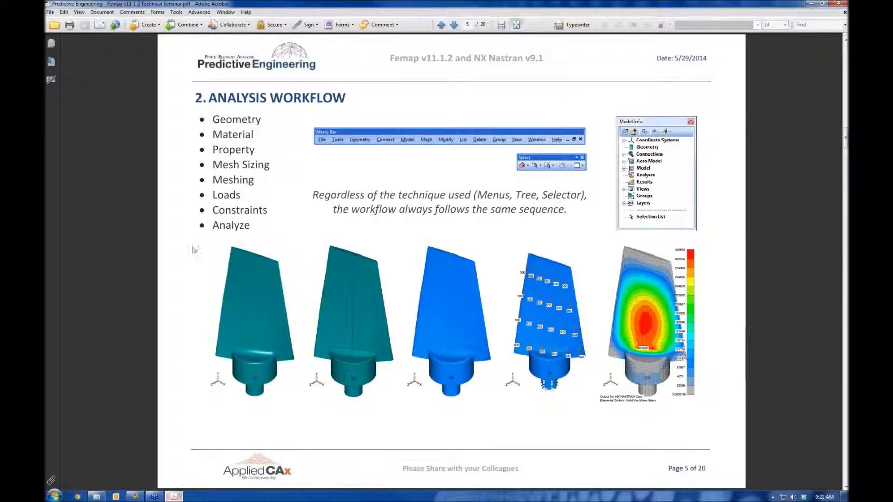
scroll(243, 241, "down", 1)
scroll(242, 242, "down", 1)
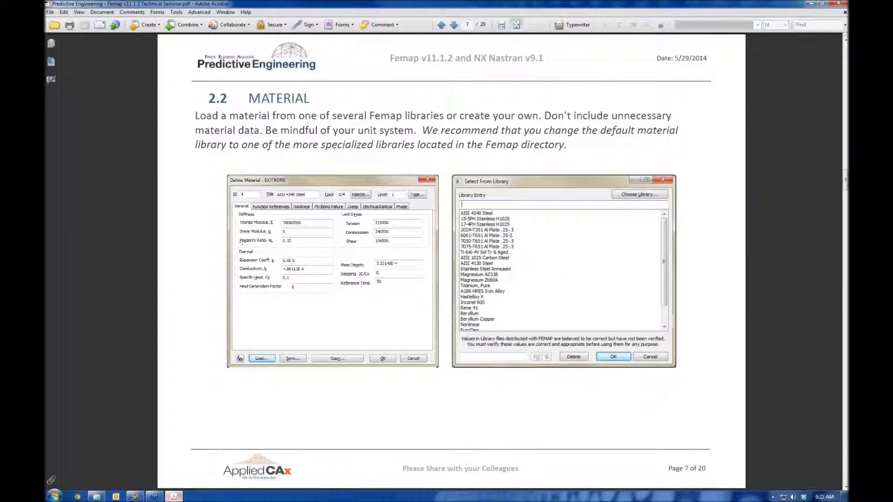
Step: Page through the seminar document from section 2.3 Property to section 4, Gaining New Skills
scroll(243, 242, "down", 1)
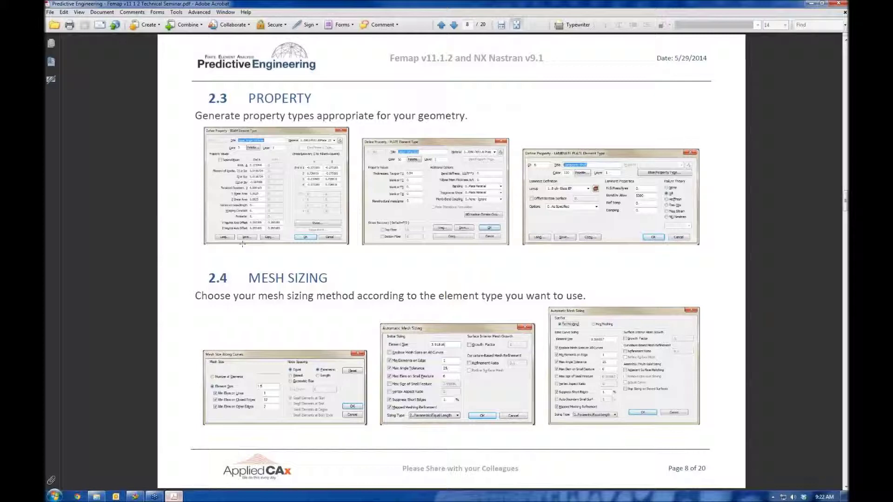
scroll(298, 208, "down", 2)
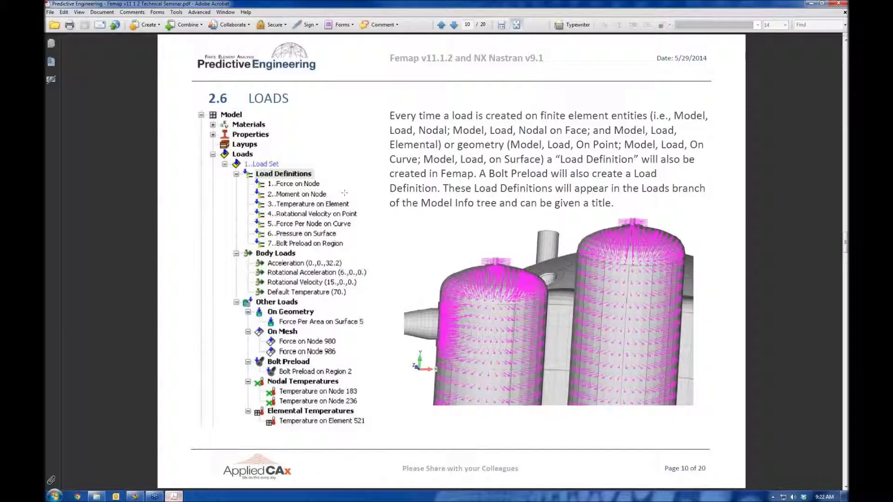
scroll(344, 192, "down", 1)
scroll(344, 192, "down", 1)
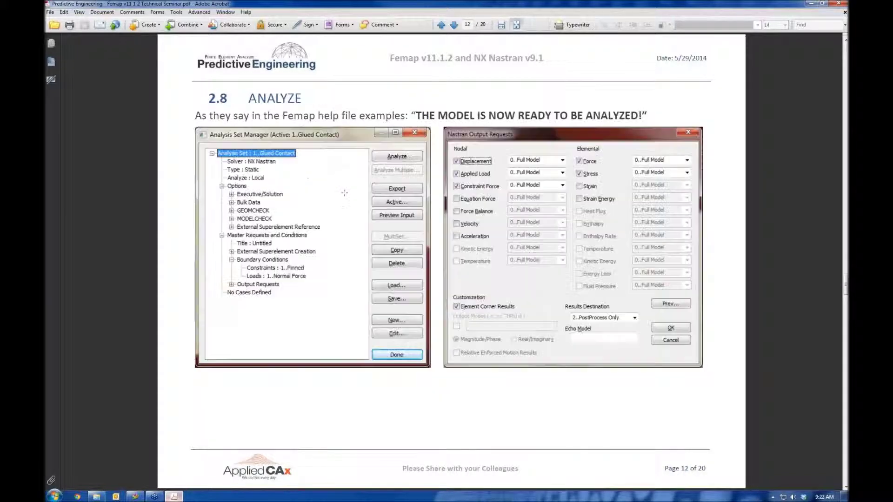
scroll(344, 193, "down", 1)
scroll(350, 179, "down", 1)
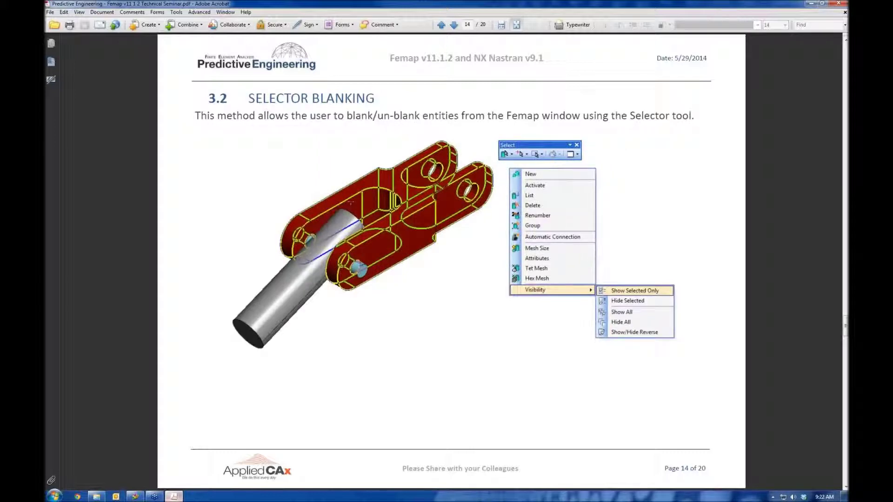
scroll(437, 188, "down", 4)
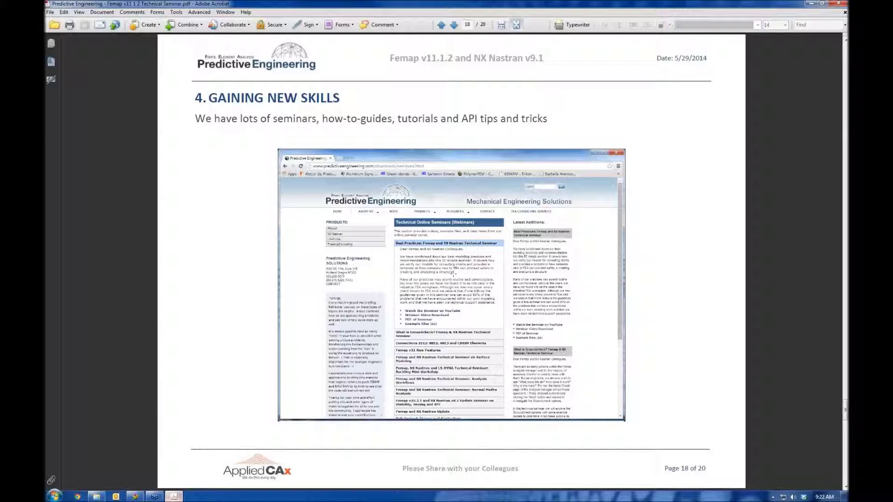
Step: View the Fatigue Essentials and Training Opportunities pages at the document's end, and restore the PDF window from full screen to a smaller size
key("Page_Down")
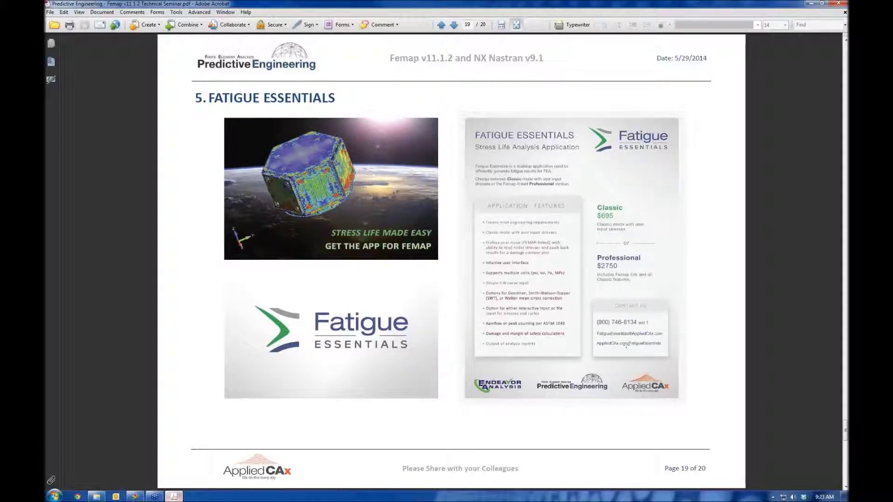
scroll(626, 346, "down", 1)
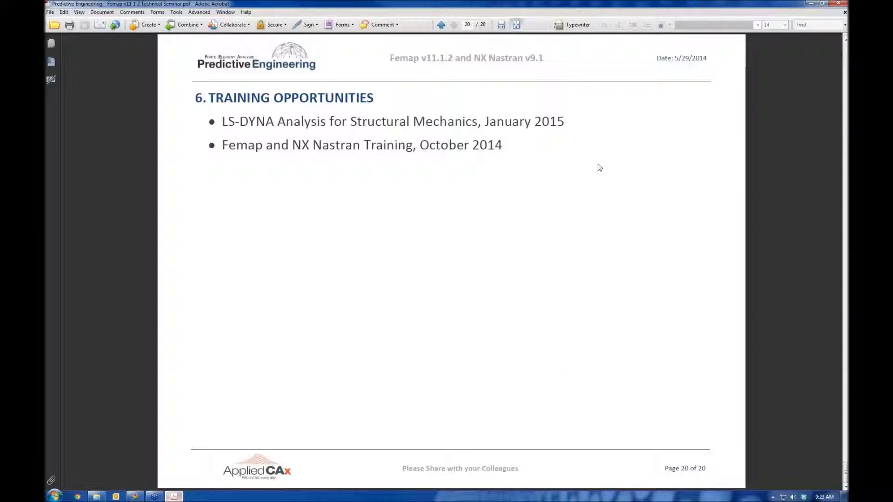
double_click(674, 4)
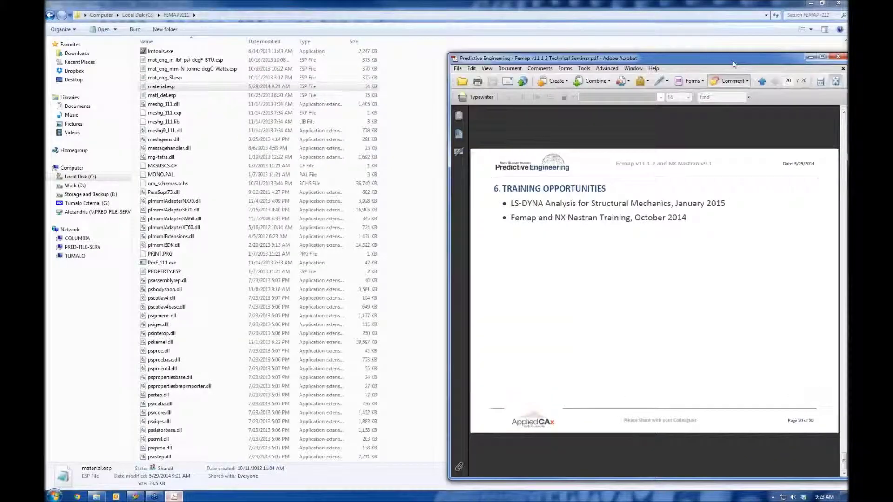